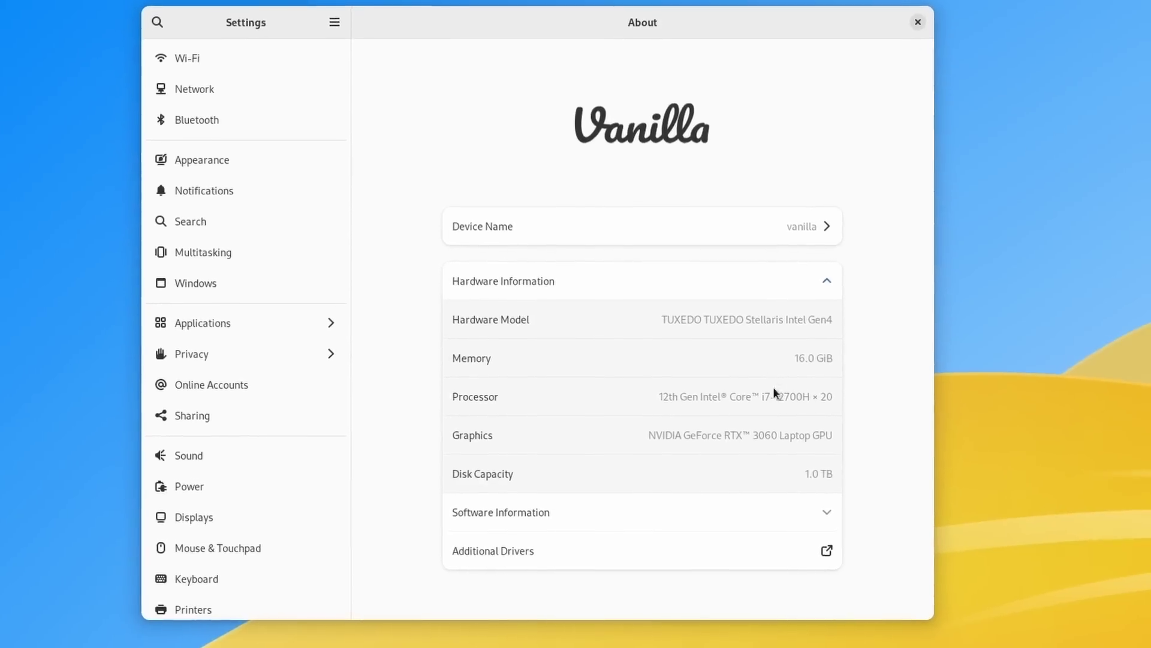
click(839, 507)
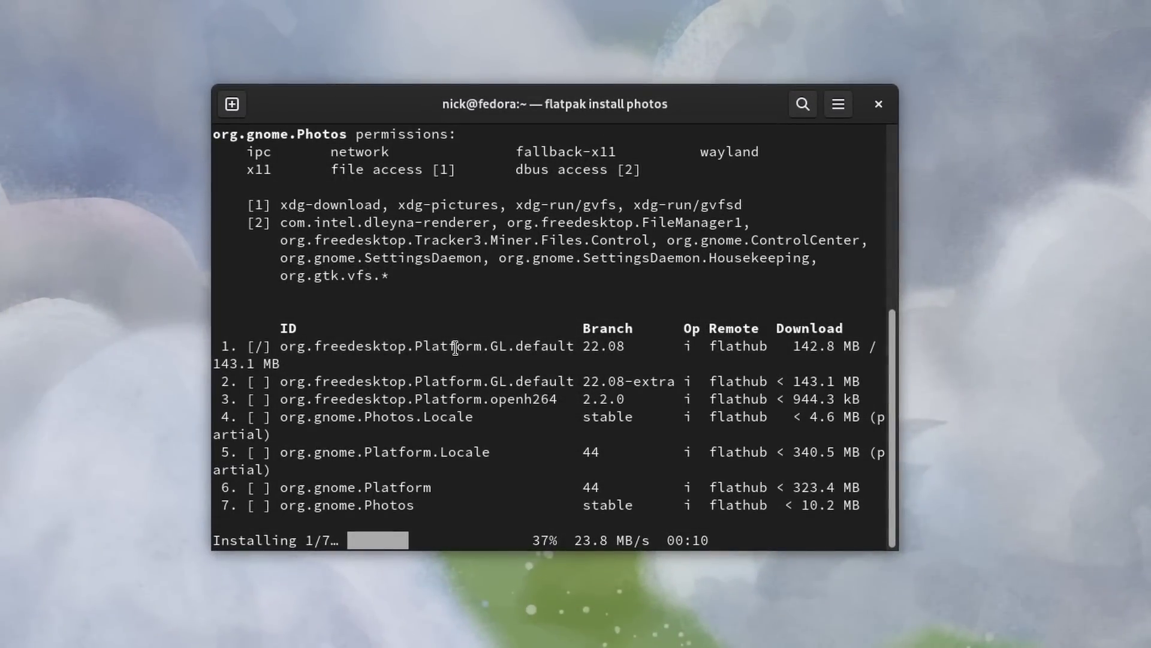
drag(456, 348, 632, 493)
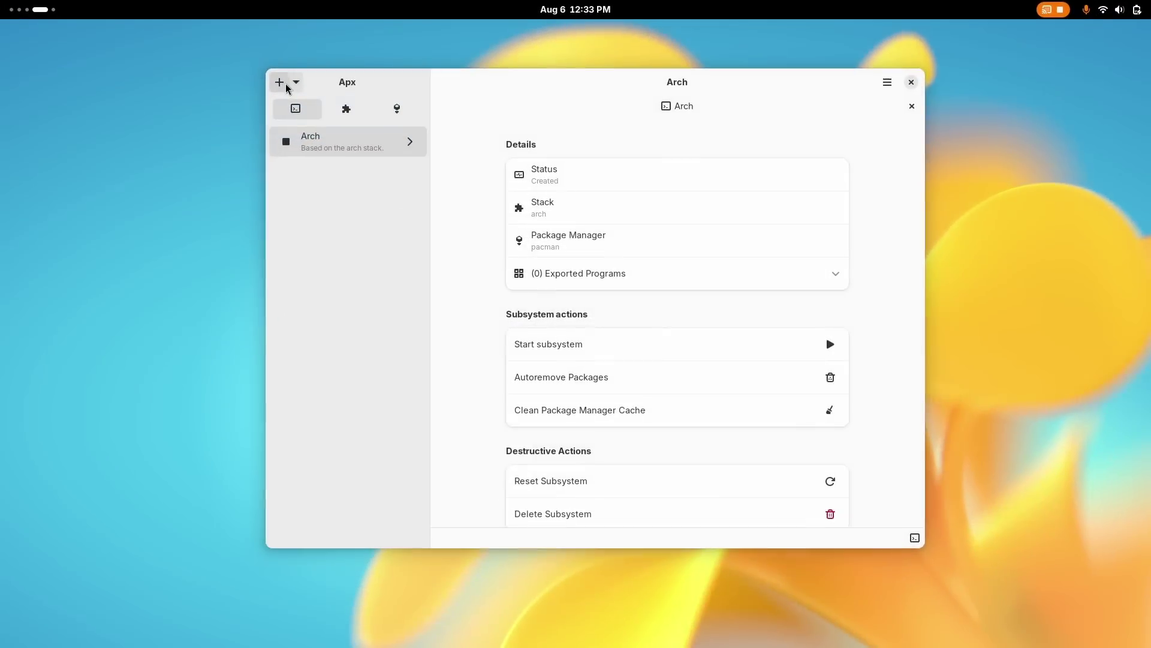
click(279, 81)
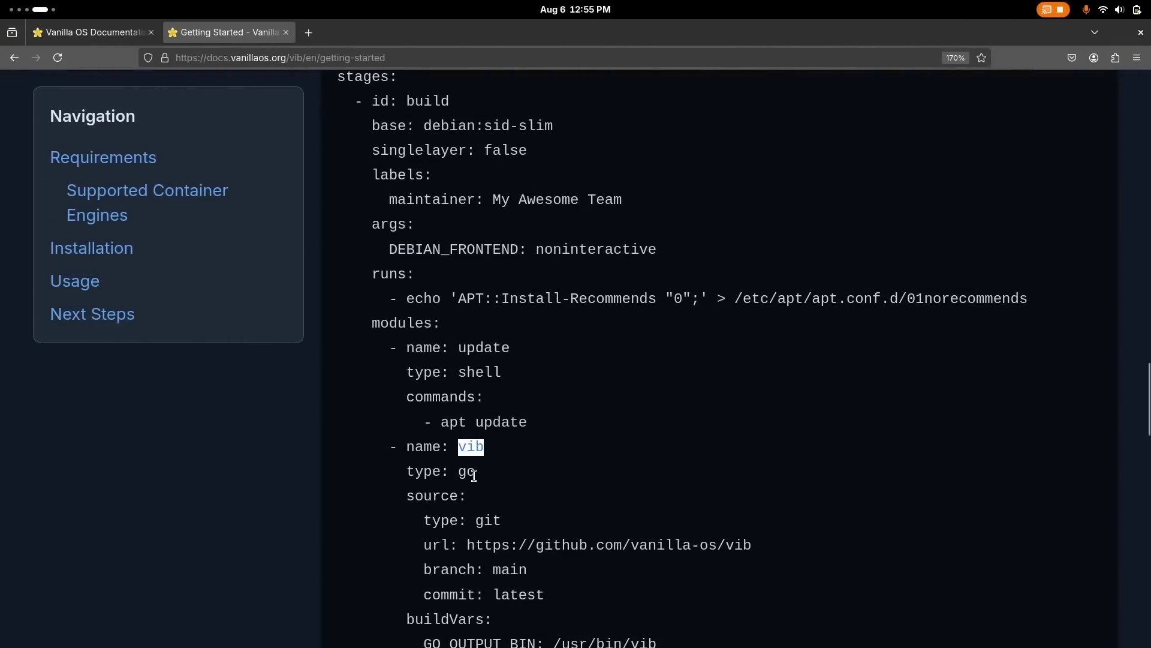
drag(735, 584, 735, 595)
click(735, 594)
scroll(700, 535, down, 4)
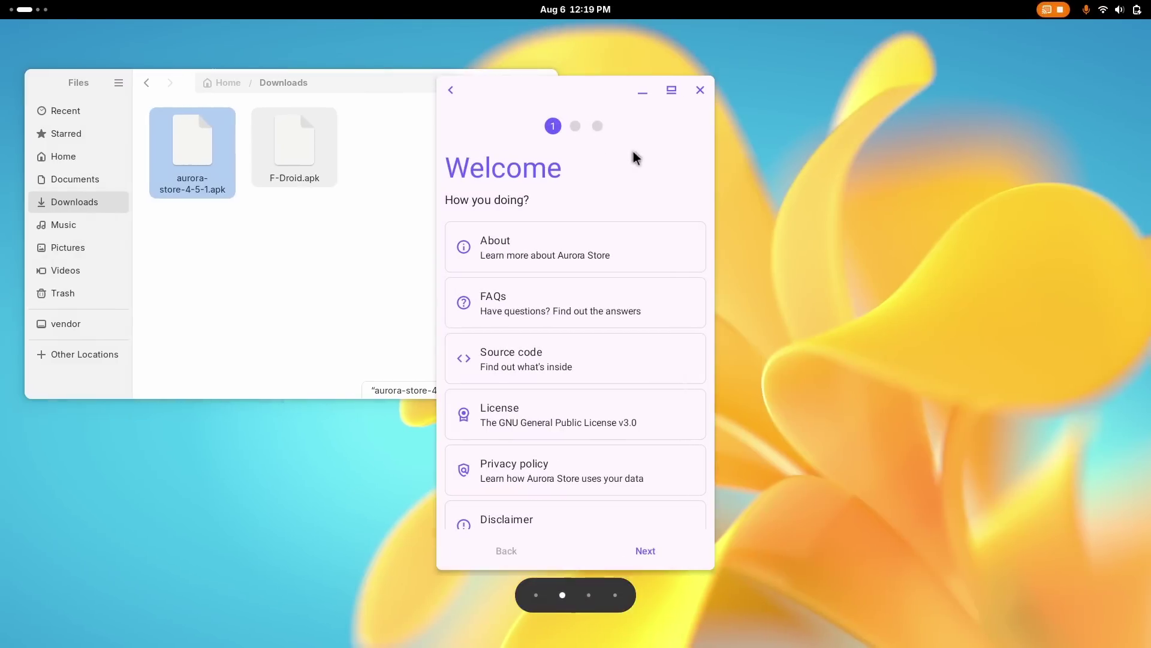
drag(577, 98, 764, 70)
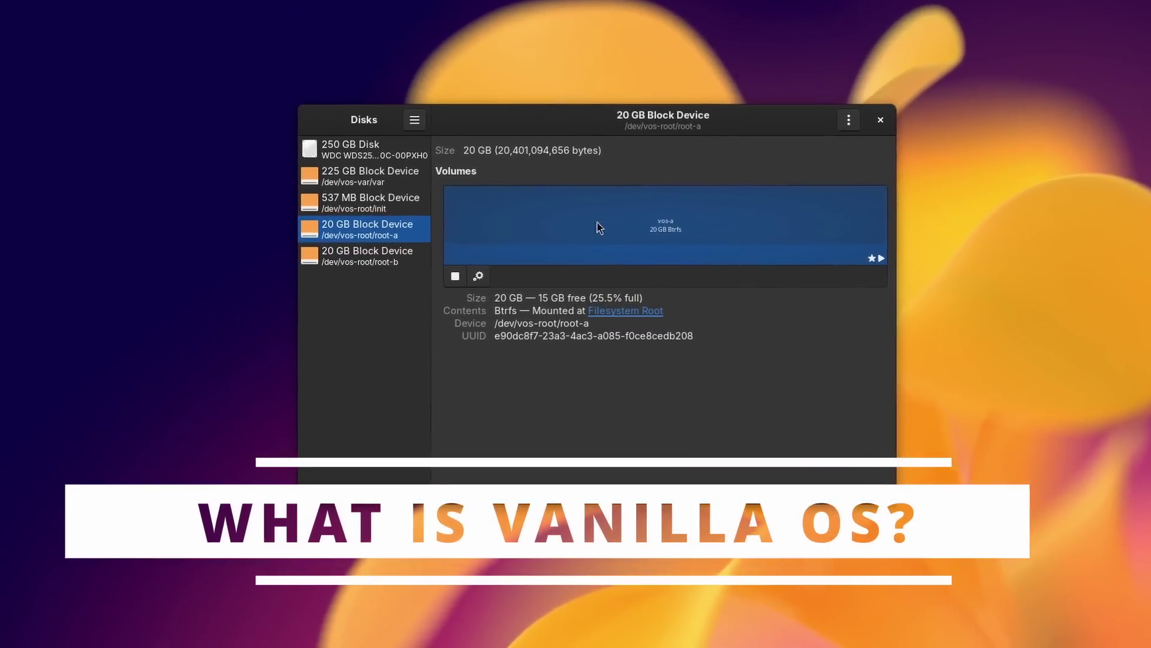
- Inspect the contents and device paths of the root-a and root-b block devices in Disks
drag(461, 270, 538, 270)
drag(514, 314, 666, 313)
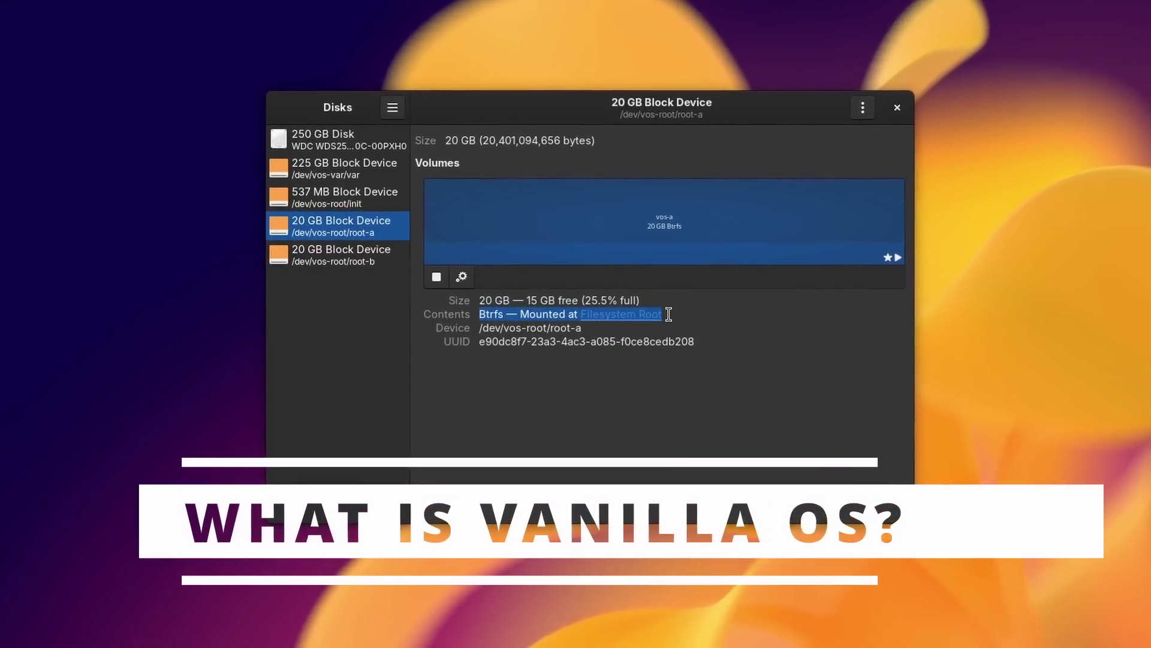
drag(583, 327, 463, 331)
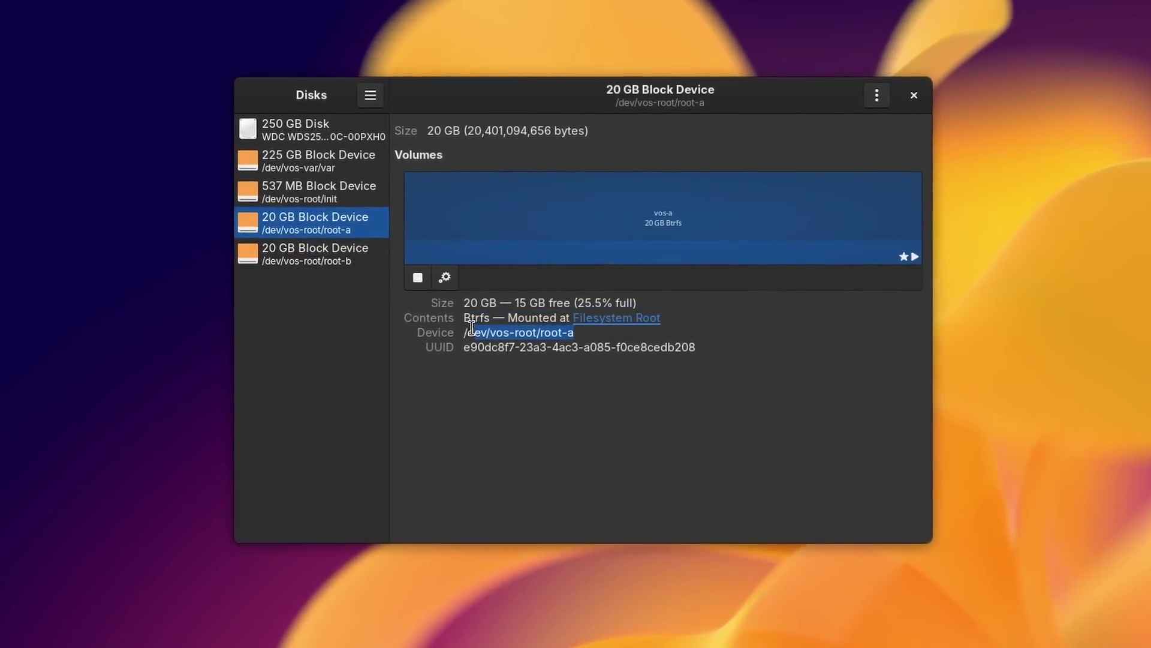
click(304, 264)
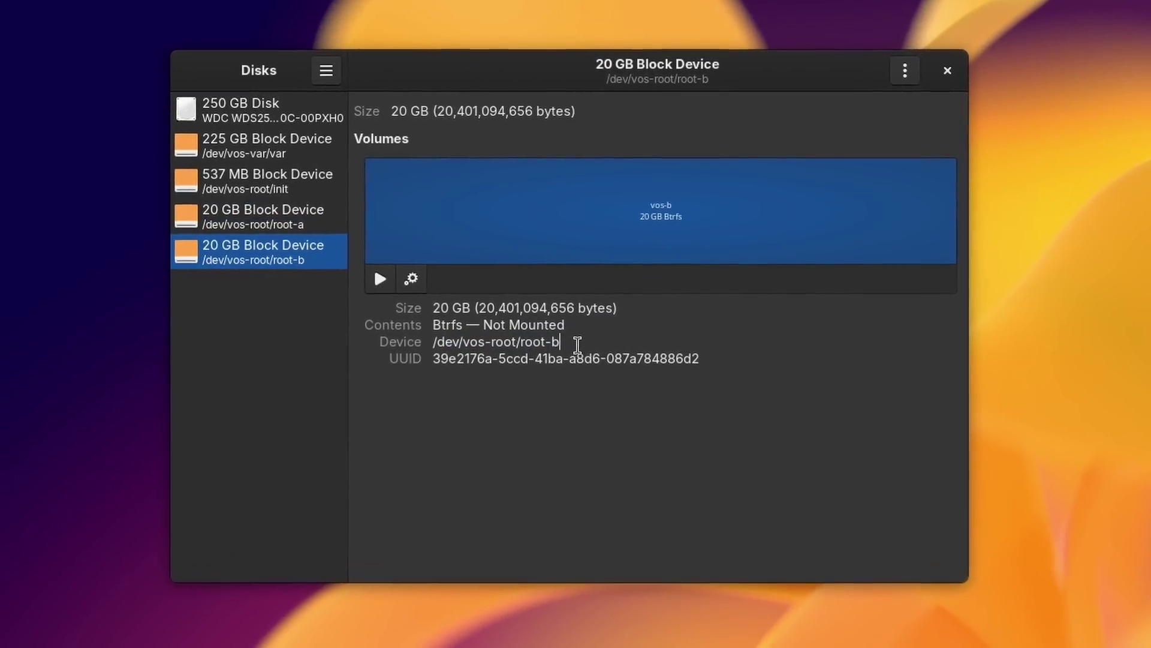
drag(579, 343, 434, 341)
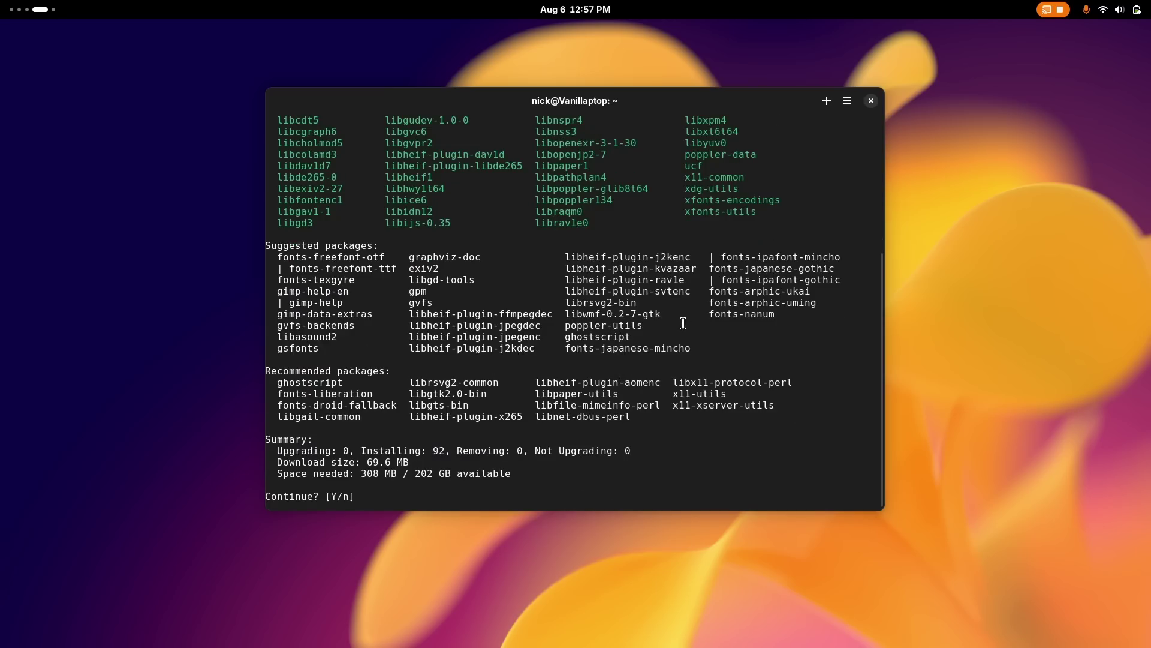
- Run vso --help in the terminal and read through its available commands
scroll(547, 294, up, 6)
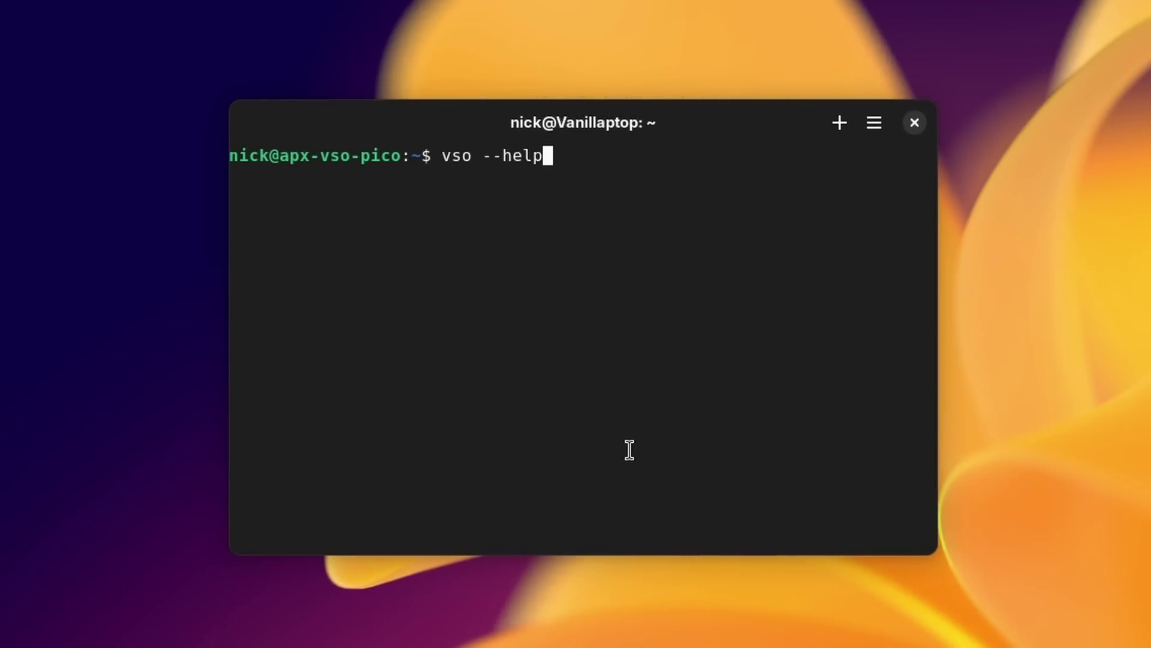
key(Return)
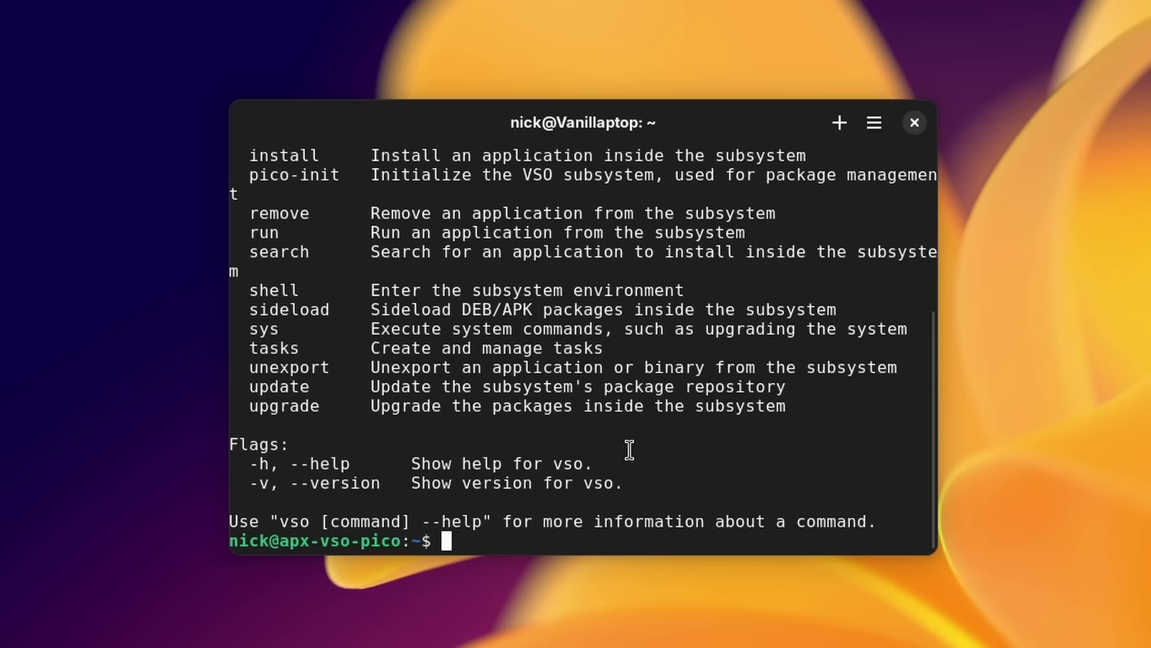
scroll(542, 388, up, 1)
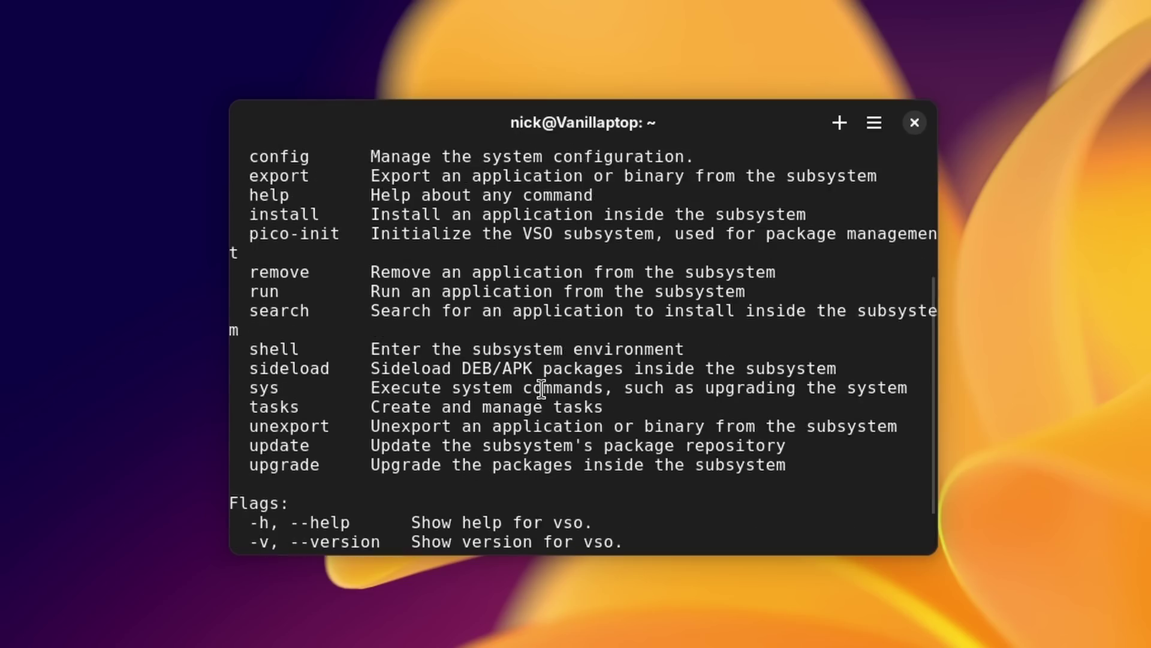
scroll(541, 389, down, 1)
scroll(541, 388, up, 5)
scroll(541, 389, down, 3)
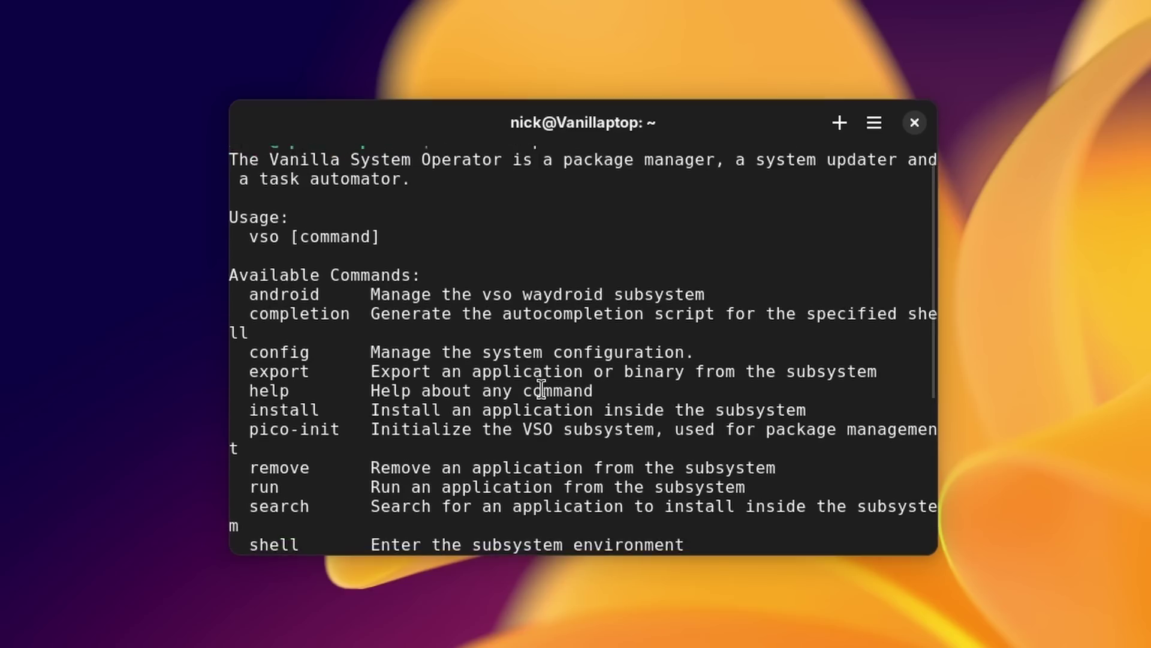
scroll(542, 388, down, 1)
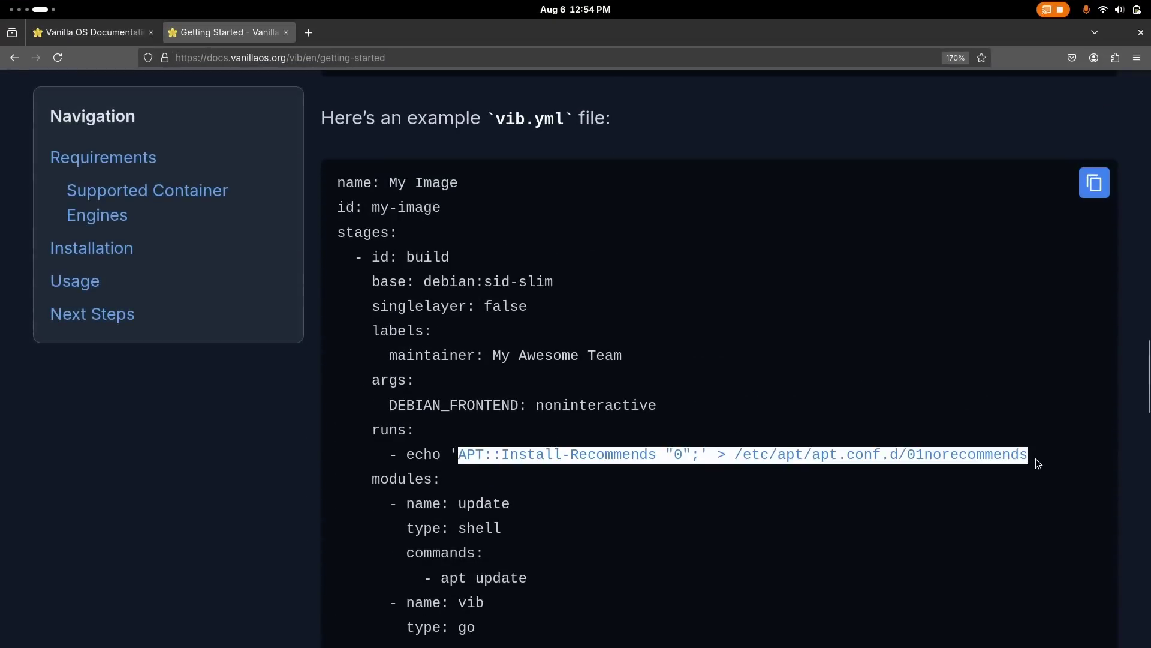
- Examine the modules section of the example vib.yml file in the Vib getting-started documentation
click(623, 456)
scroll(628, 463, down, 3)
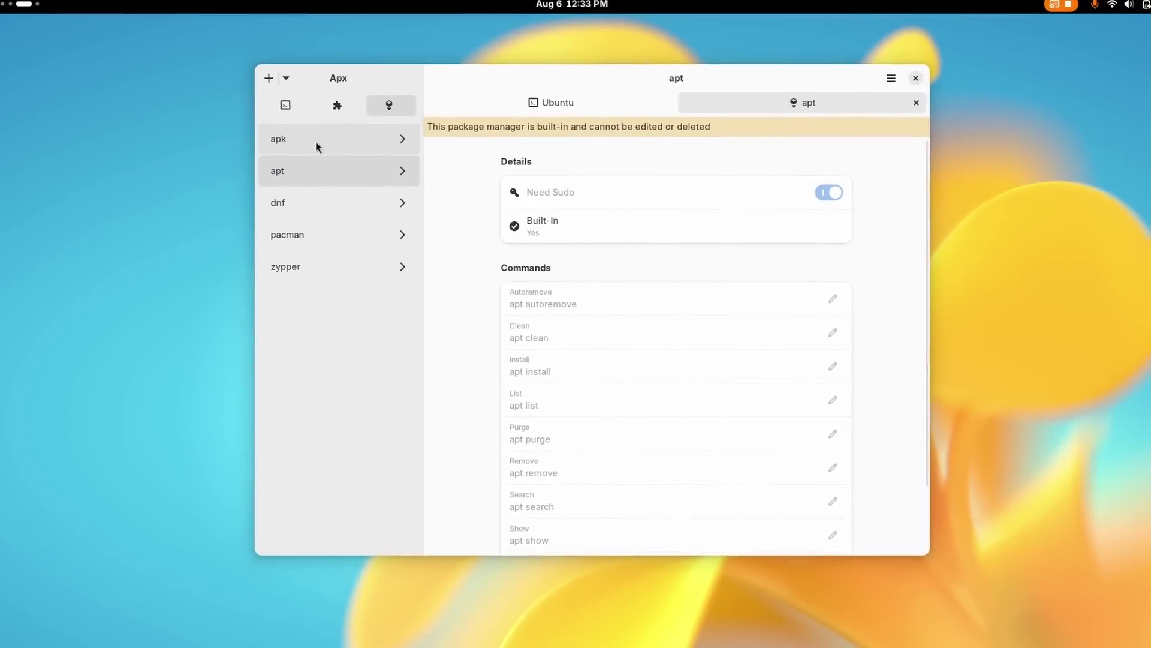
- Switch to Apx and review the built-in apk, apt, dnf, pacman and zypper package managers, including apk's full command list
click(313, 142)
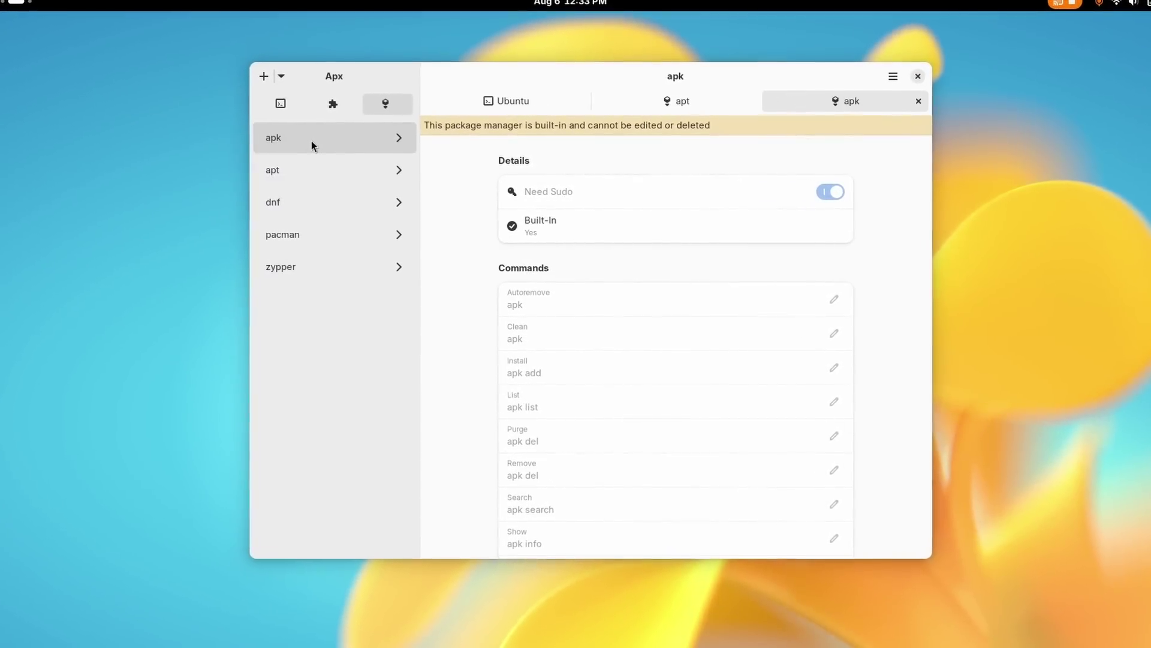
click(305, 169)
click(307, 200)
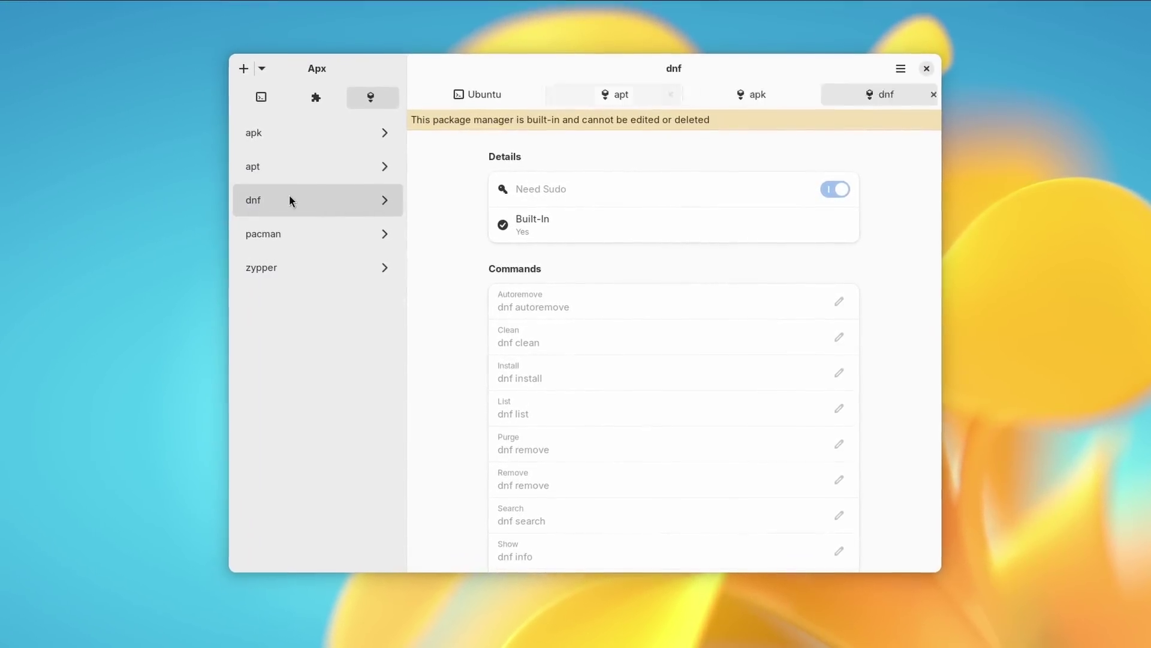
click(288, 234)
click(281, 268)
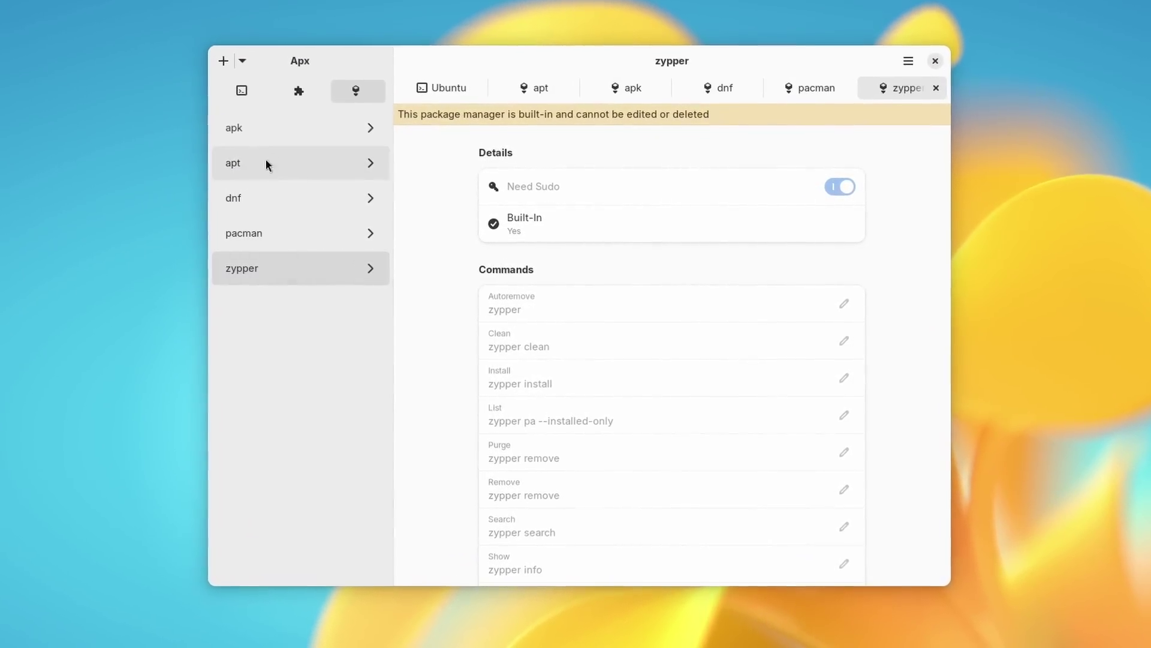
click(262, 134)
scroll(566, 340, down, 3)
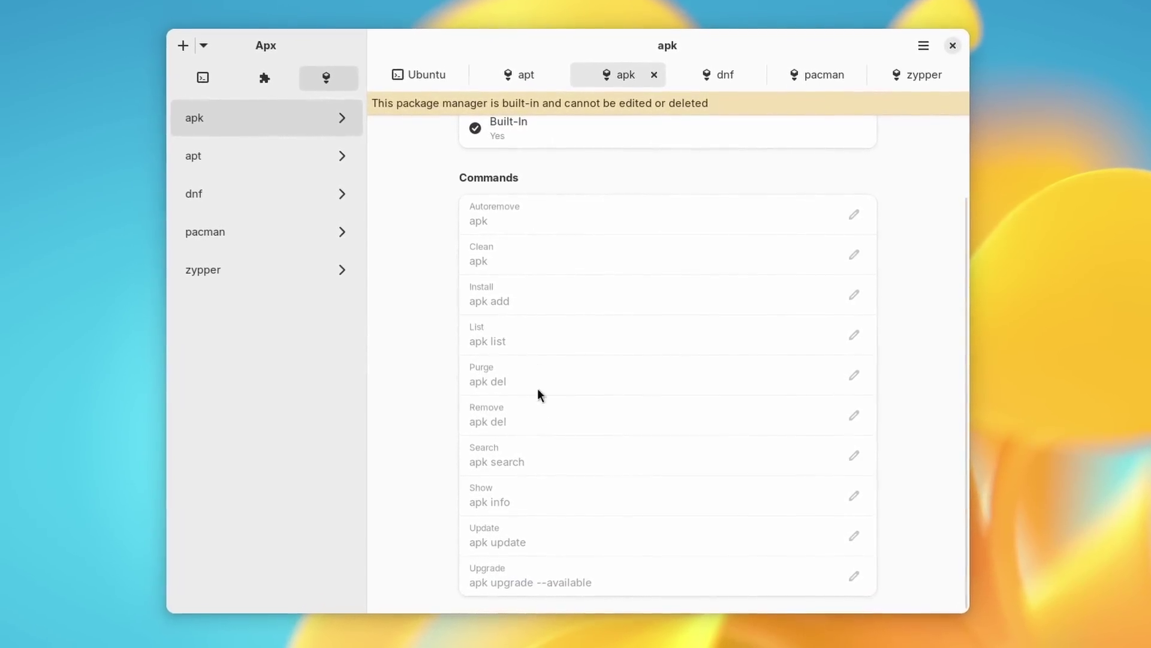
scroll(521, 294, up, 3)
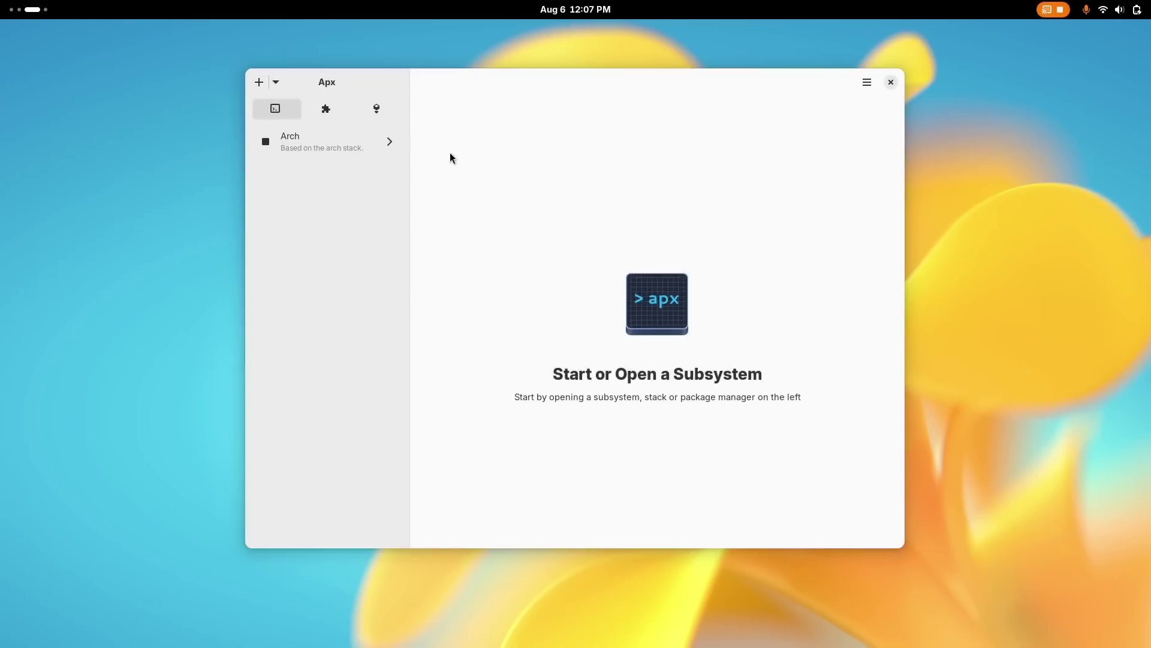
- Open the Arch subsystem in Apx and review its details and available actions
click(344, 150)
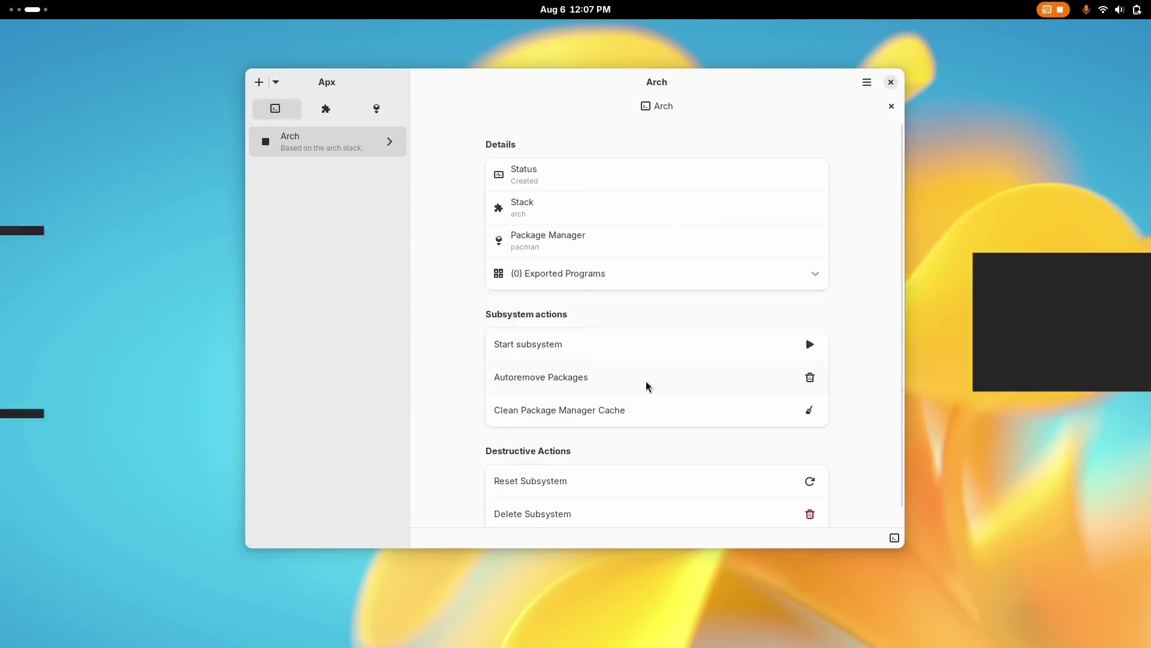
scroll(644, 403, down, 1)
scroll(644, 404, up, 1)
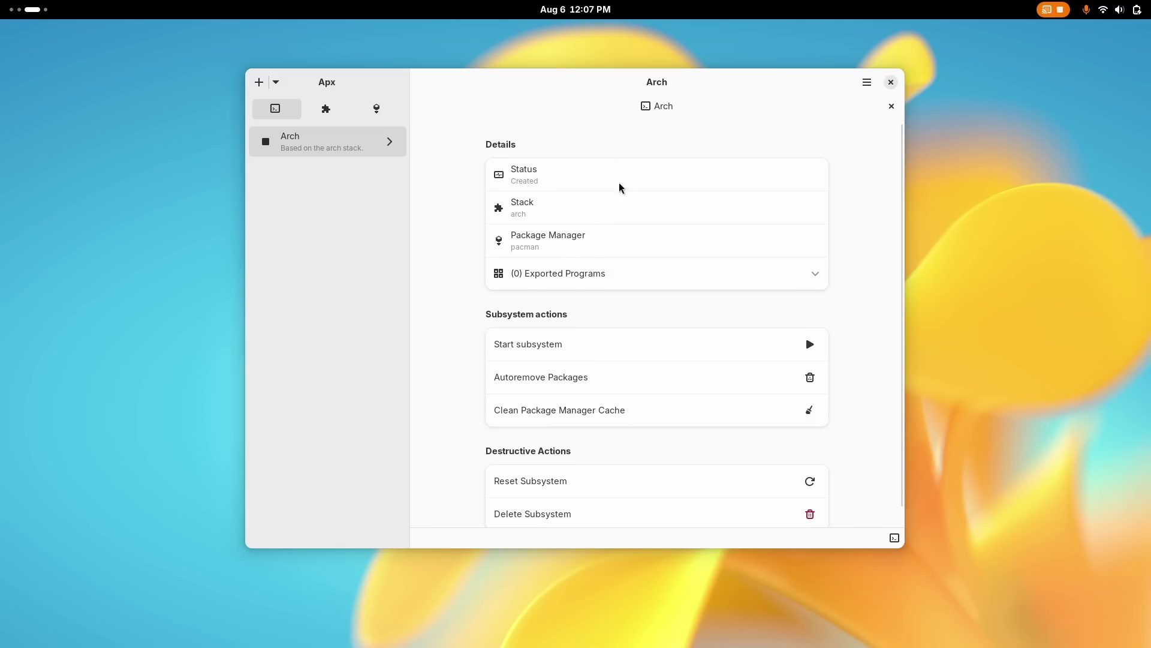
- Check which stacks are offered for a new subsystem, and cancel without creating one
click(245, 113)
click(683, 297)
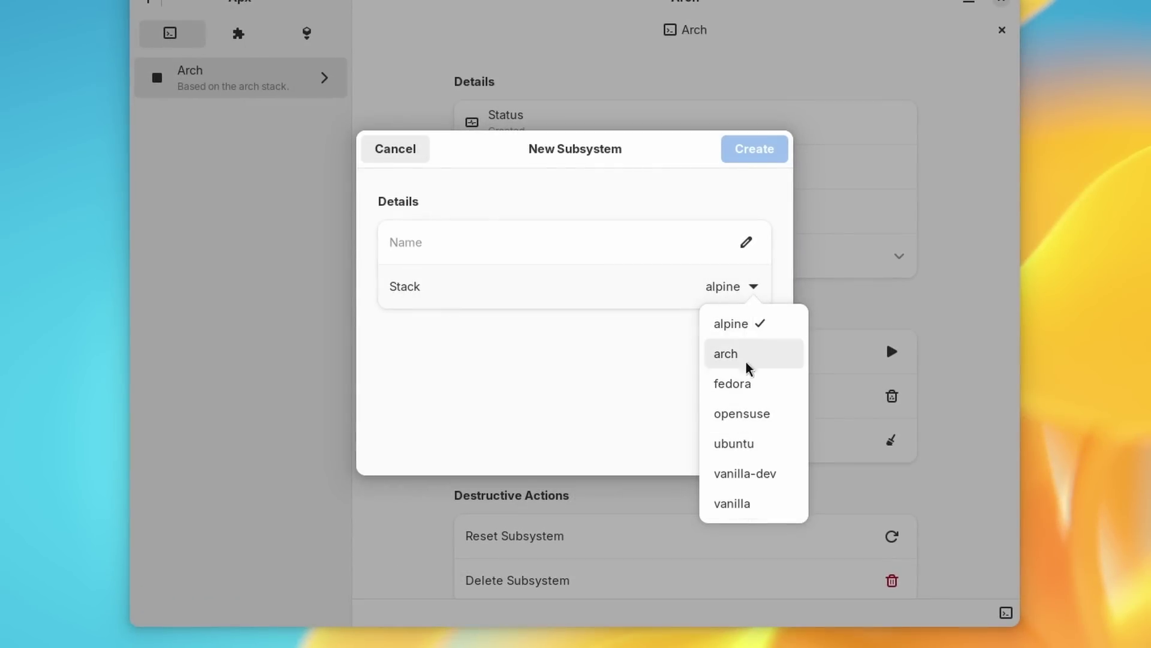
click(379, 153)
click(379, 153)
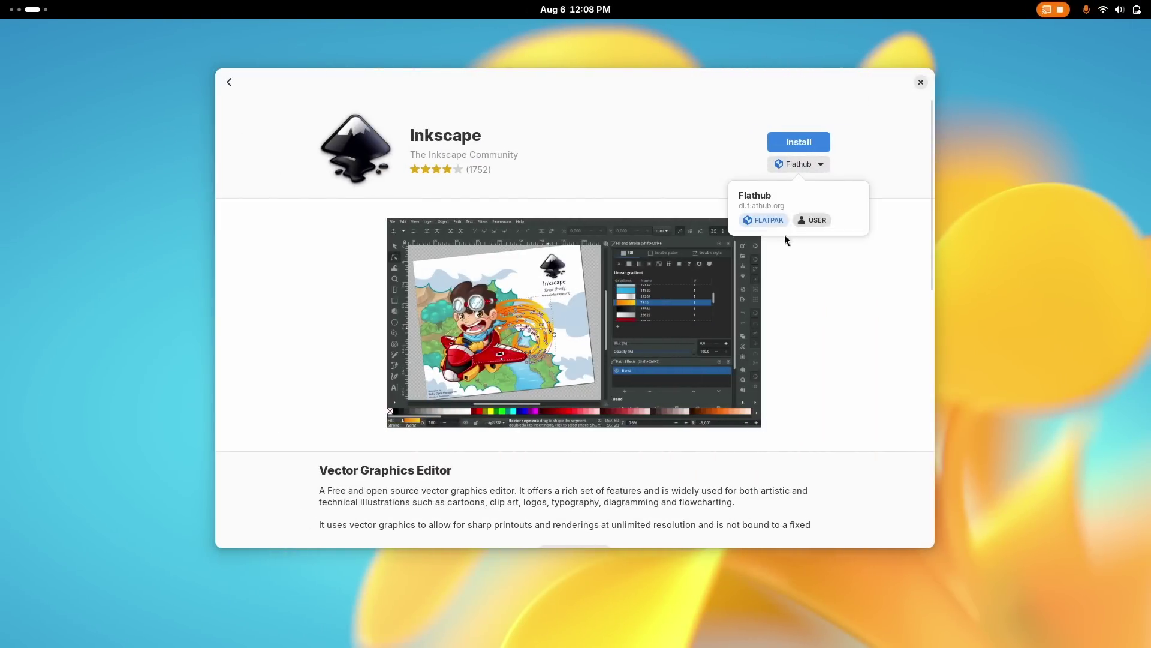
- Review Inkscape's software store page, checking its Flathub source and expanding the full description
click(783, 218)
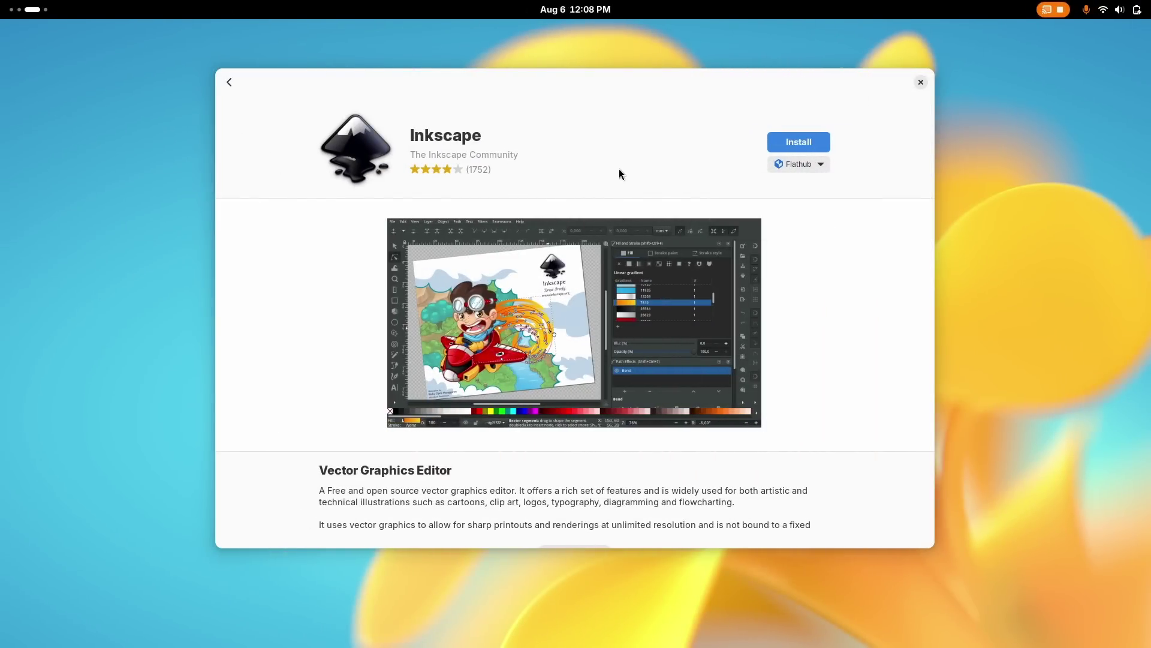
scroll(582, 320, down, 1)
scroll(581, 323, down, 5)
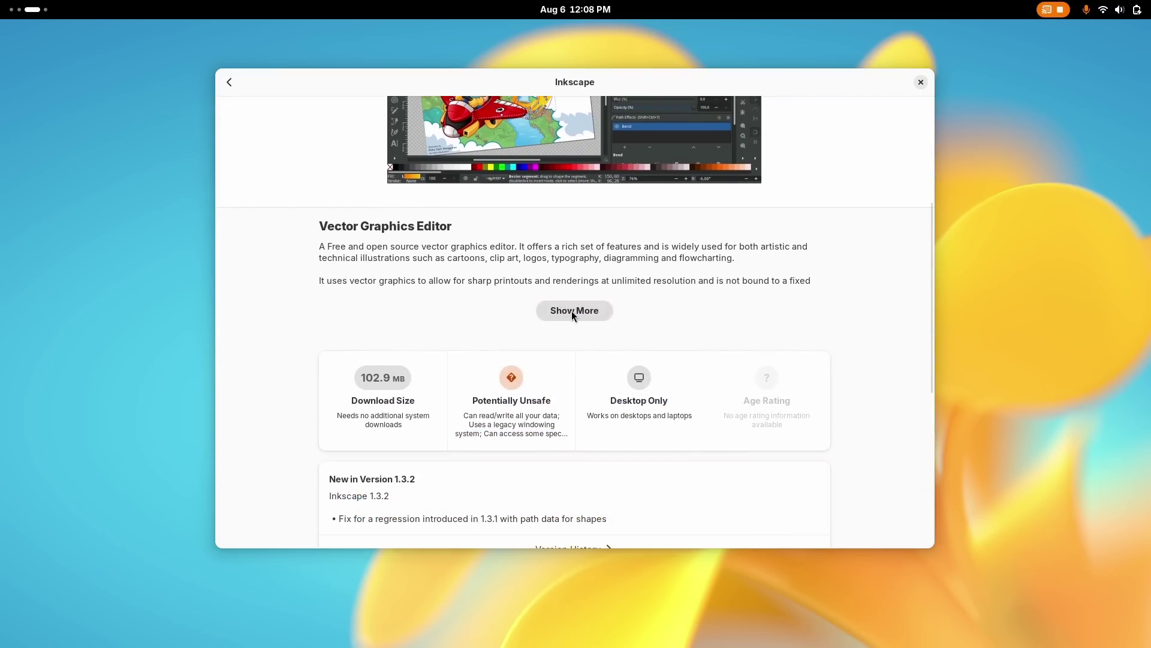
click(572, 311)
scroll(587, 378, down, 3)
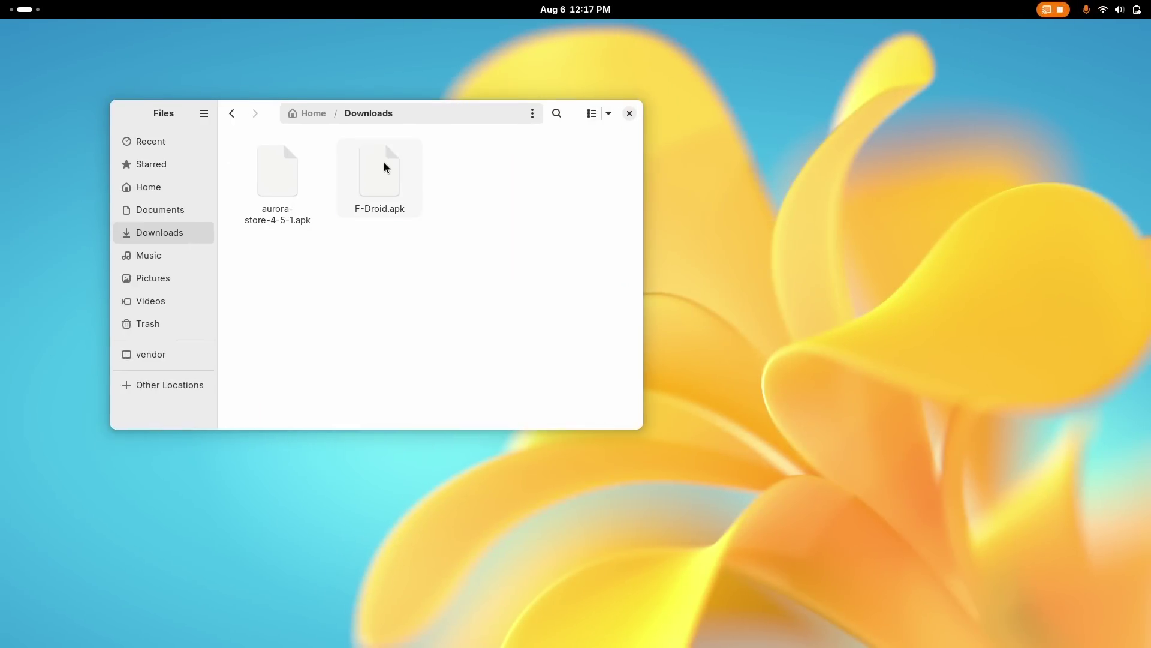
- Open F-Droid.apk from the Downloads folder with the Sideload app
right_click(386, 166)
click(437, 194)
click(342, 236)
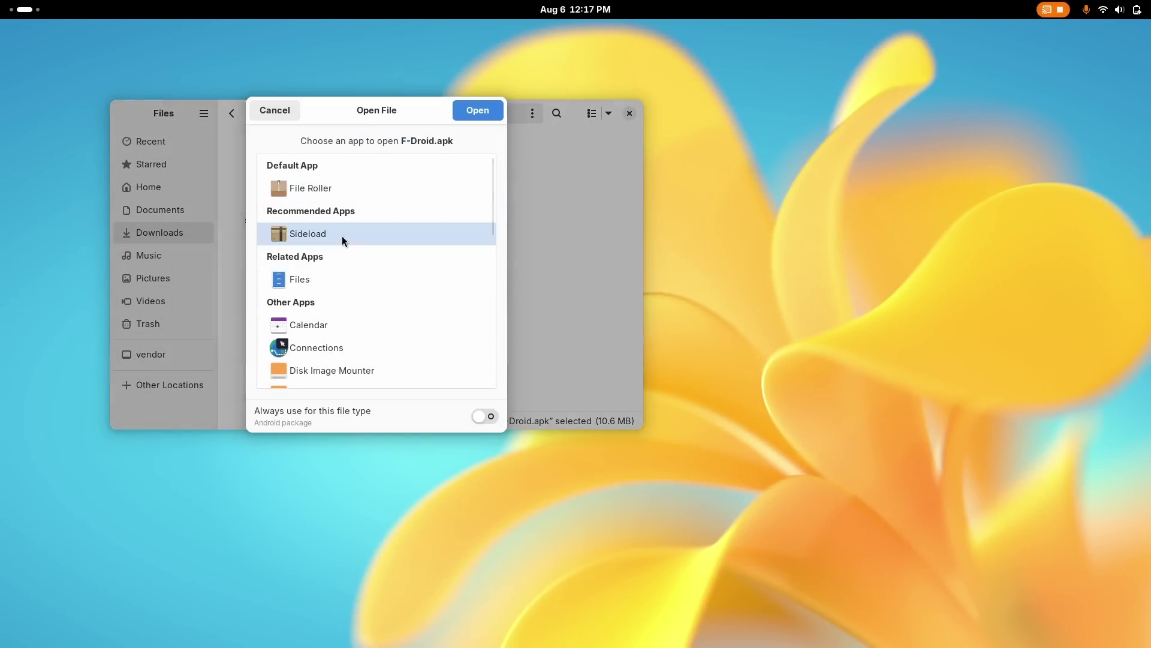
click(479, 113)
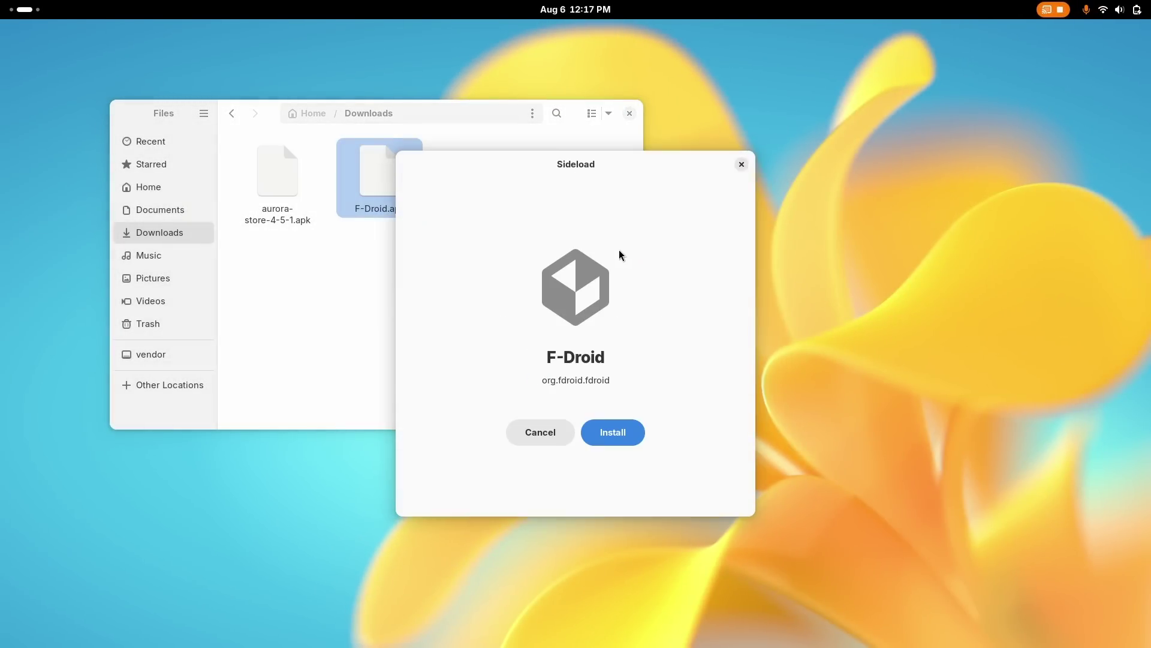
- Place the Sideload window beside the file manager, install F-Droid with its output shown, and dismiss the finished installer
drag(605, 184, 864, 142)
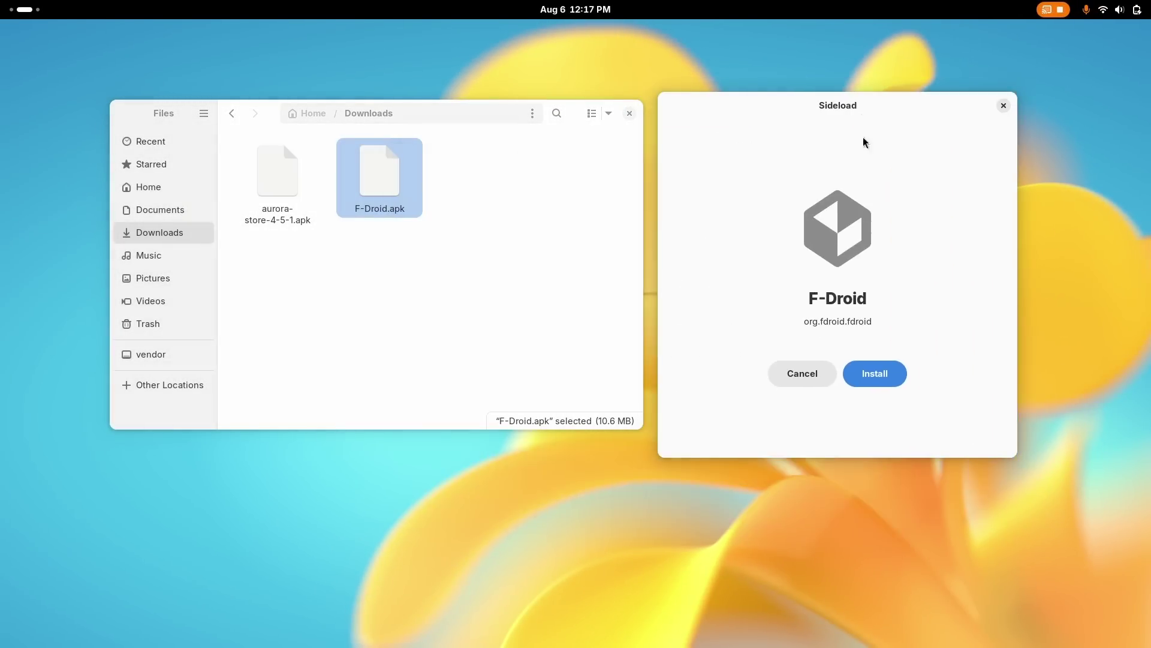
click(875, 374)
click(830, 325)
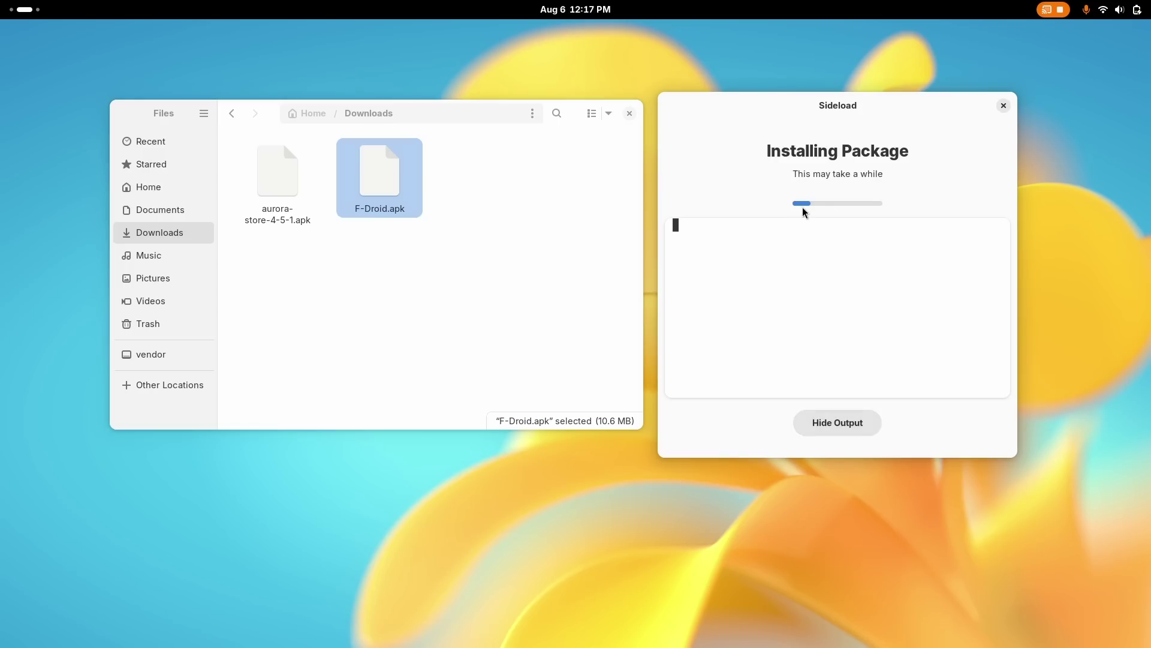
mouse_move(837, 108)
mouse_down()
mouse_move(848, 102)
mouse_move(848, 114)
mouse_up()
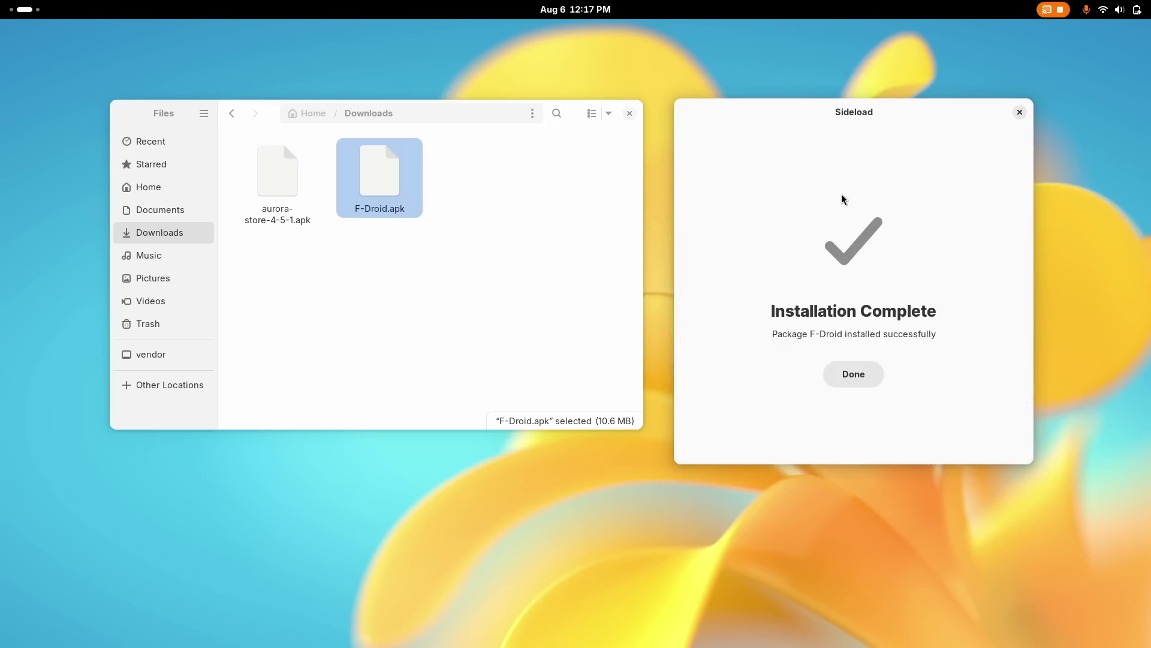
click(854, 379)
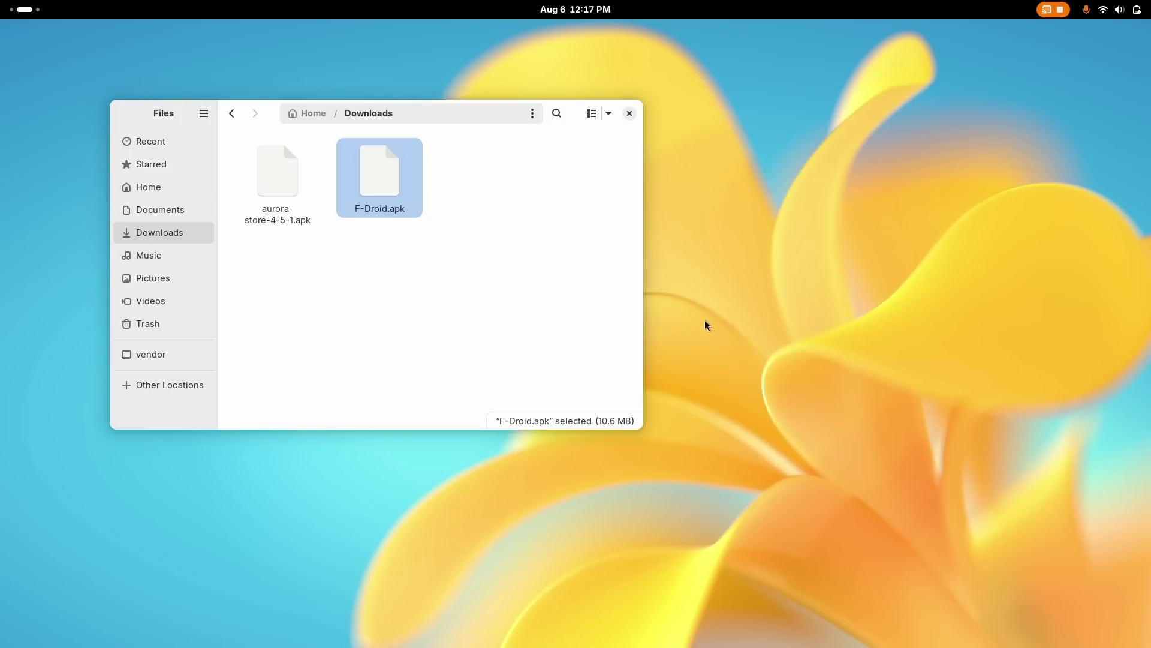
- Look through the full application list, including the Android apps, to find F-Droid
key(super)
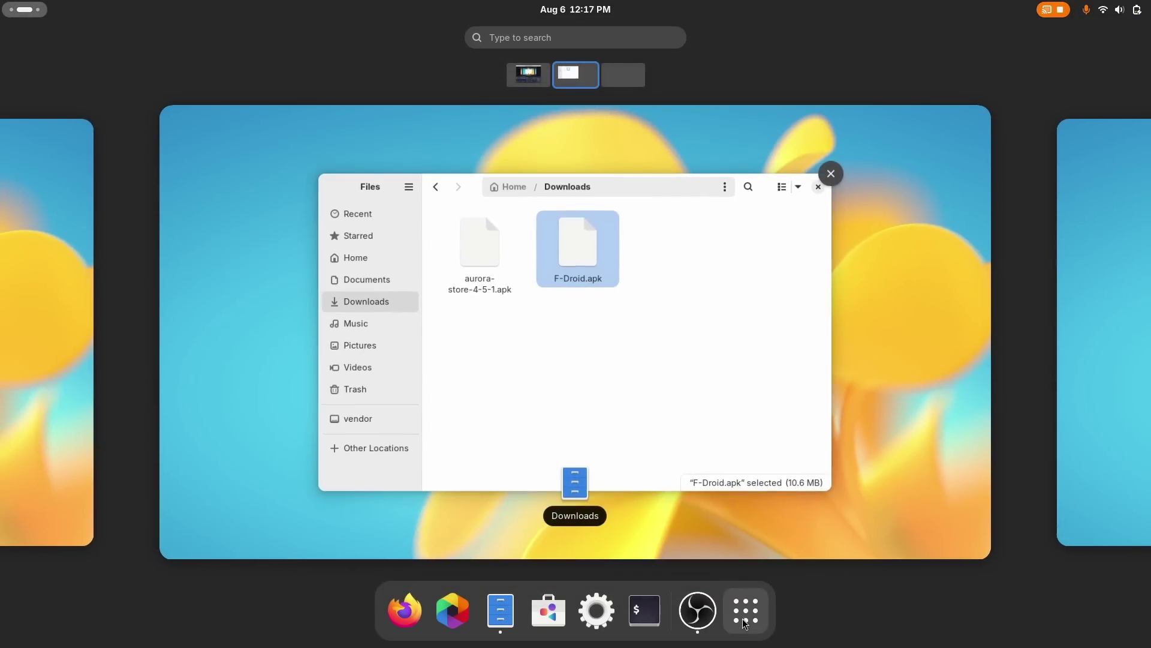
click(745, 610)
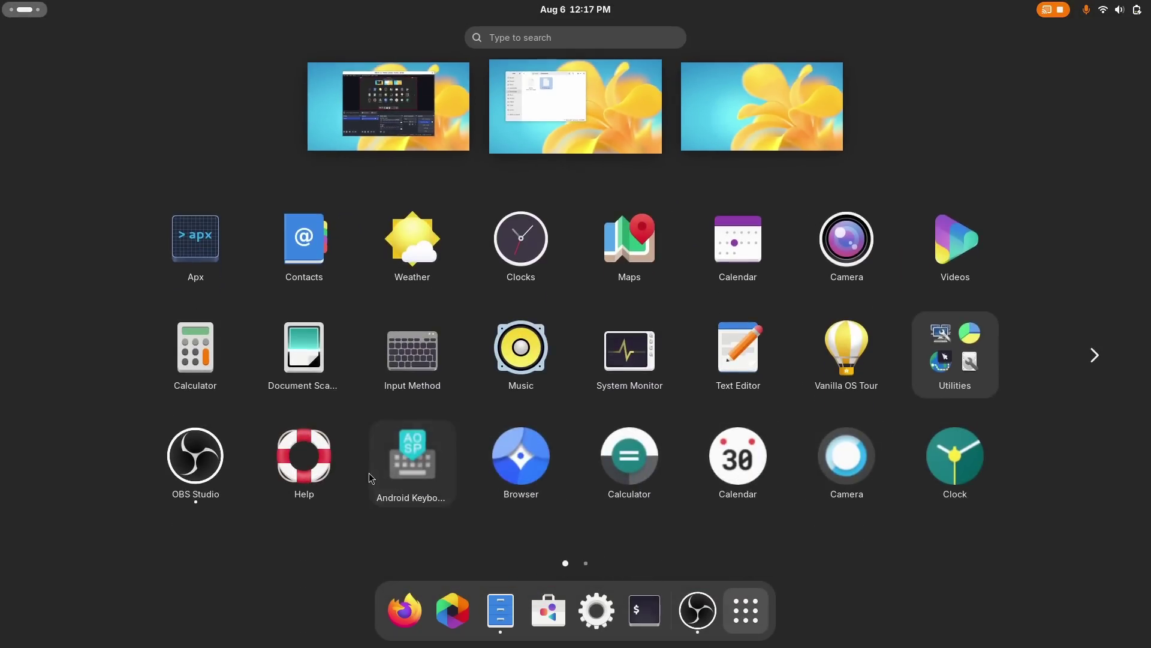
scroll(876, 411, down, 1)
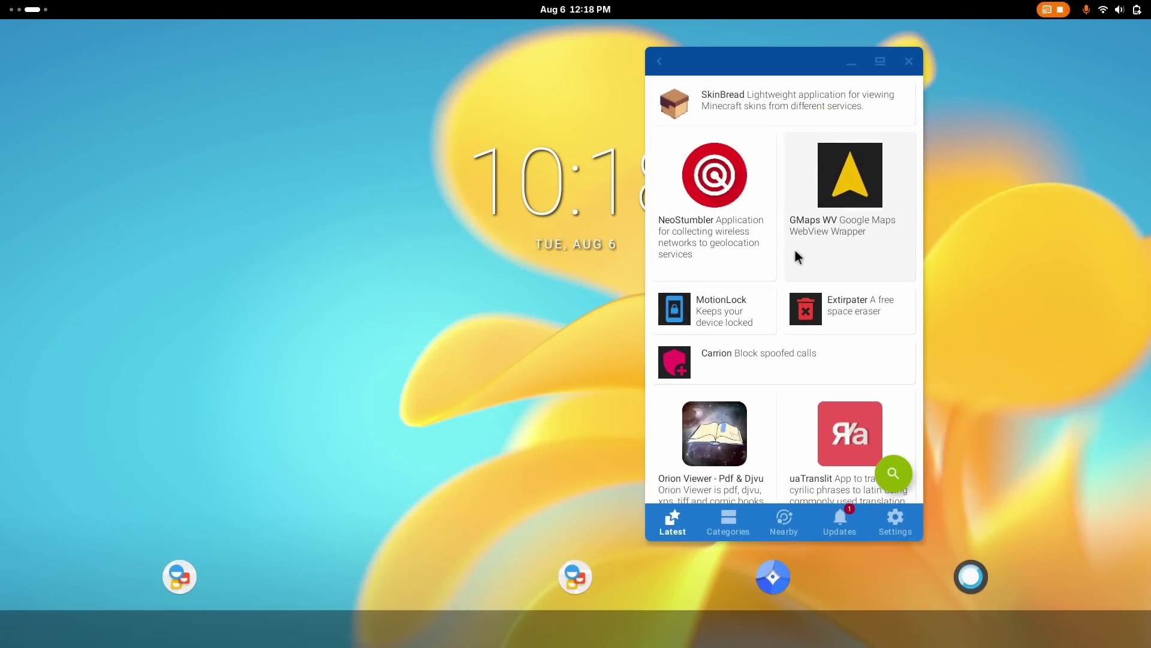
- Show the F-Droid window beside the file manager and browse its latest apps
key(super+Home)
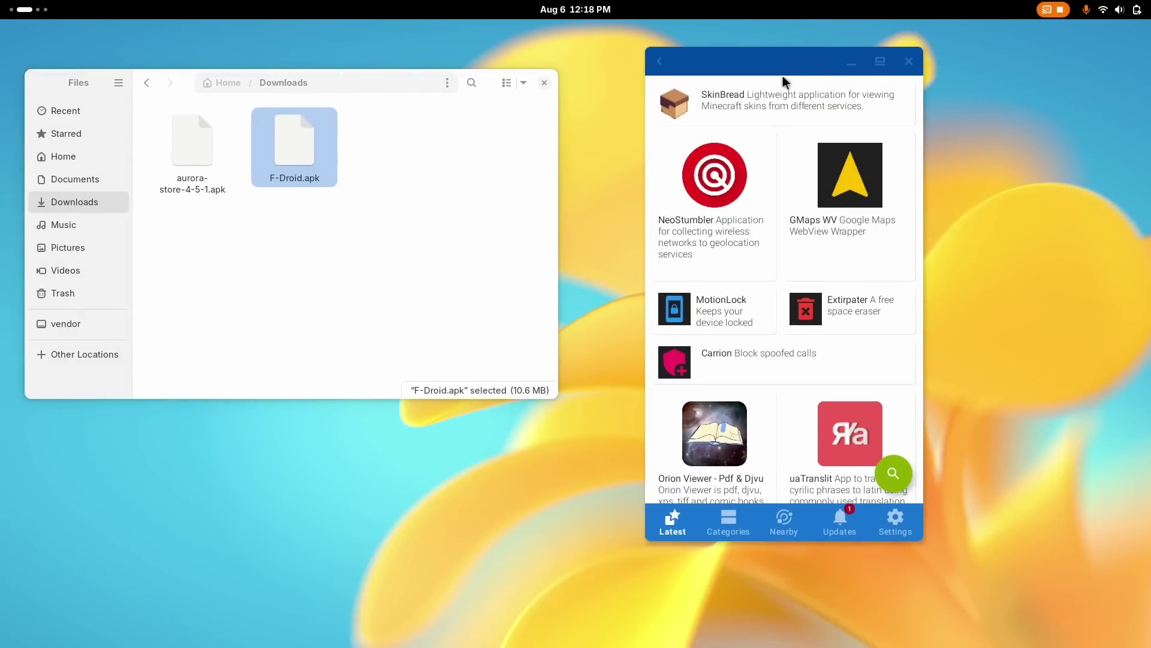
scroll(764, 247, down, 15)
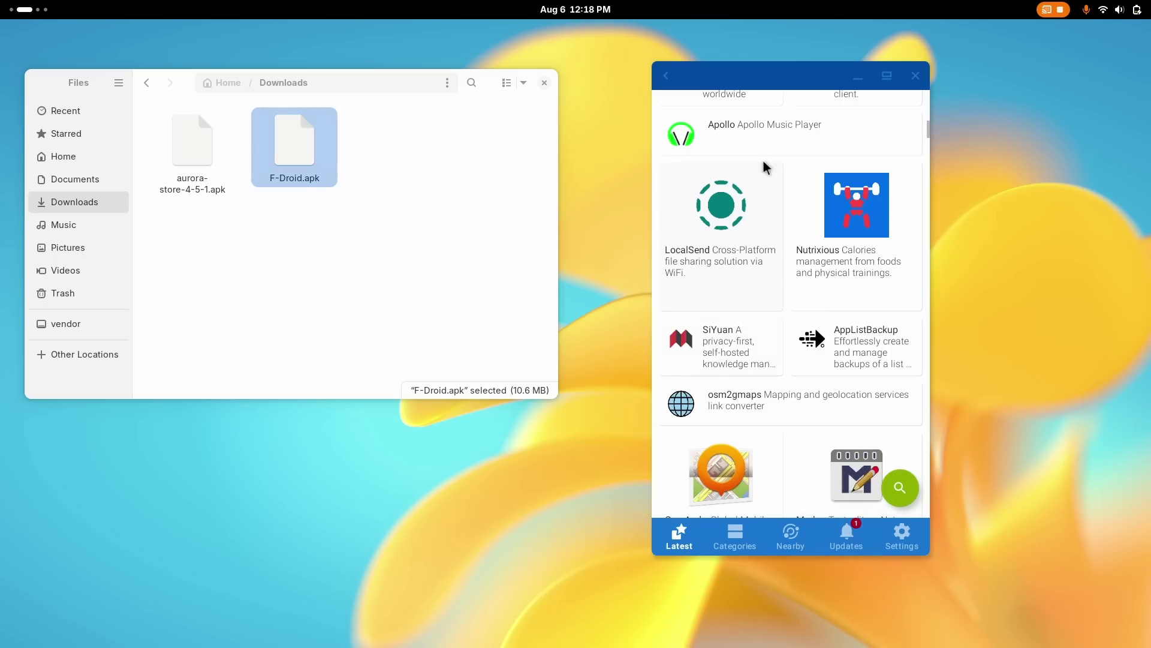
scroll(861, 99, up, 10)
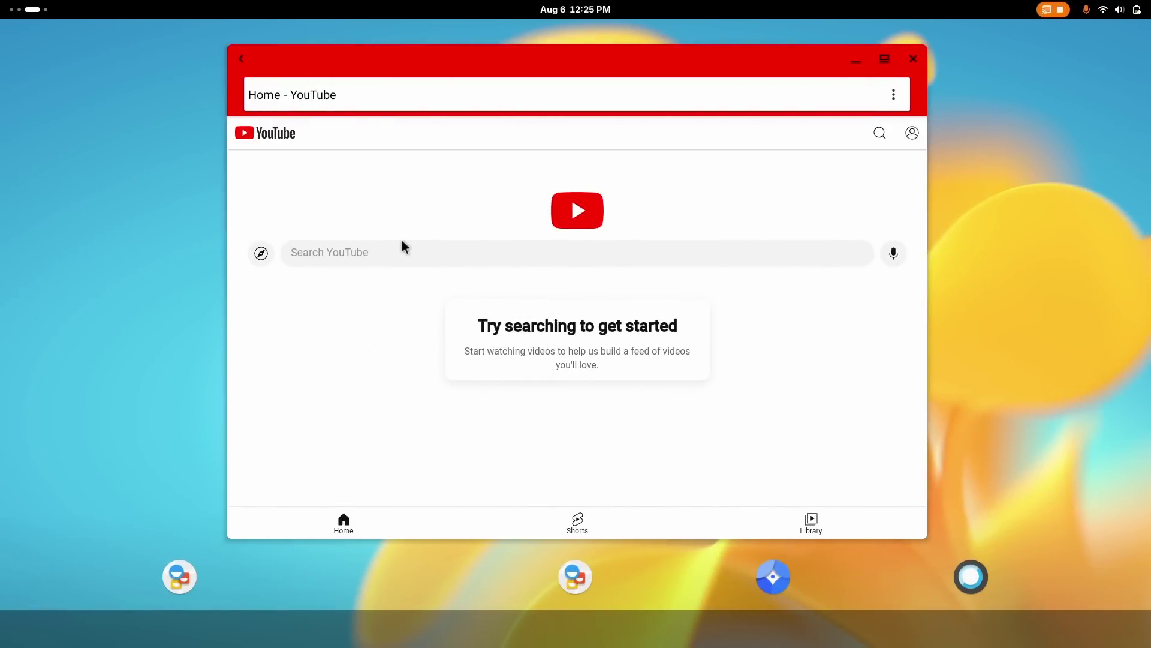
- Search YouTube for "cats" in the Android app window and browse the results
click(371, 251)
text(cats)
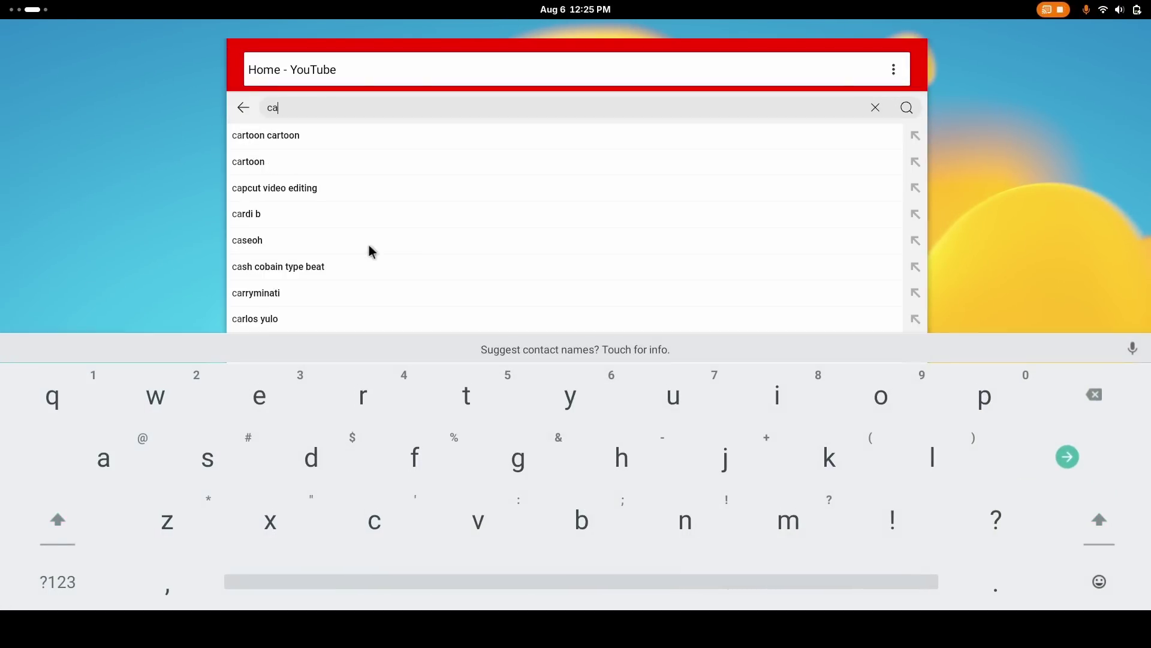
key(Return)
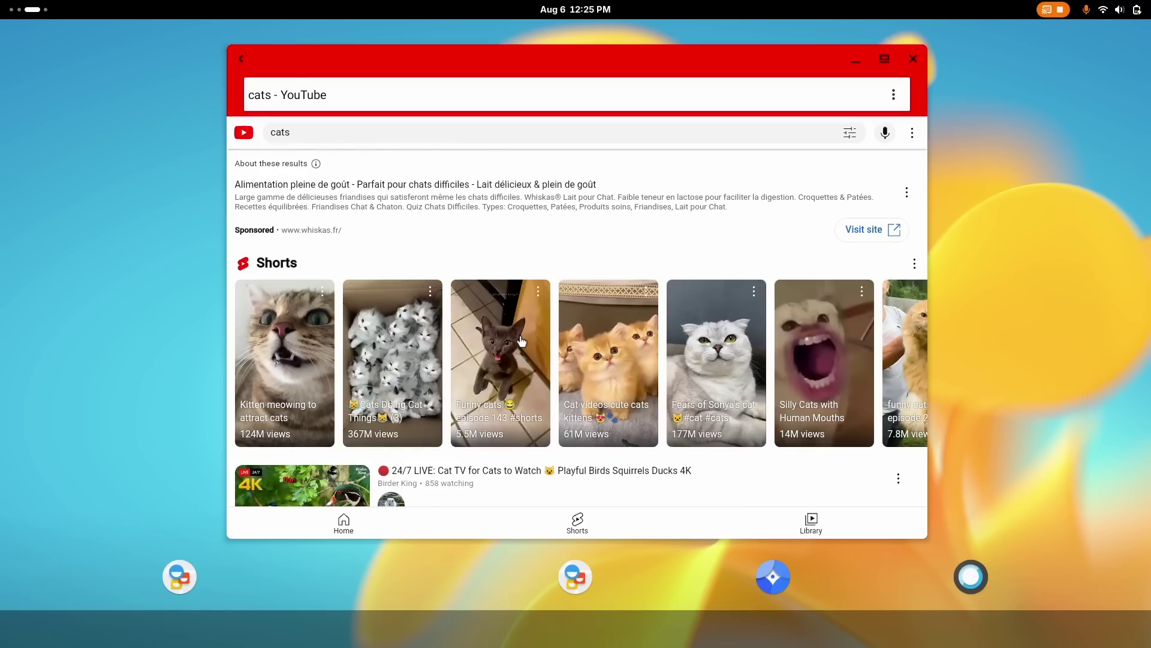
scroll(521, 341, down, 10)
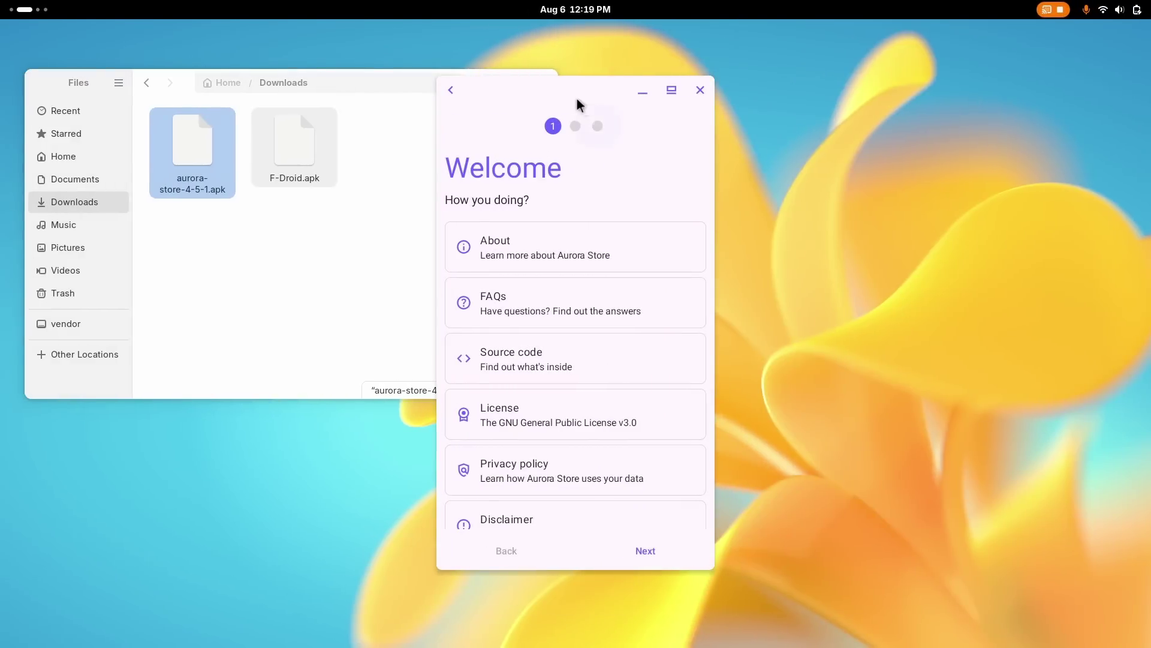
- Place the Aurora Store window beside the file manager and complete its welcome setup without granting the optional permissions
drag(577, 98, 764, 71)
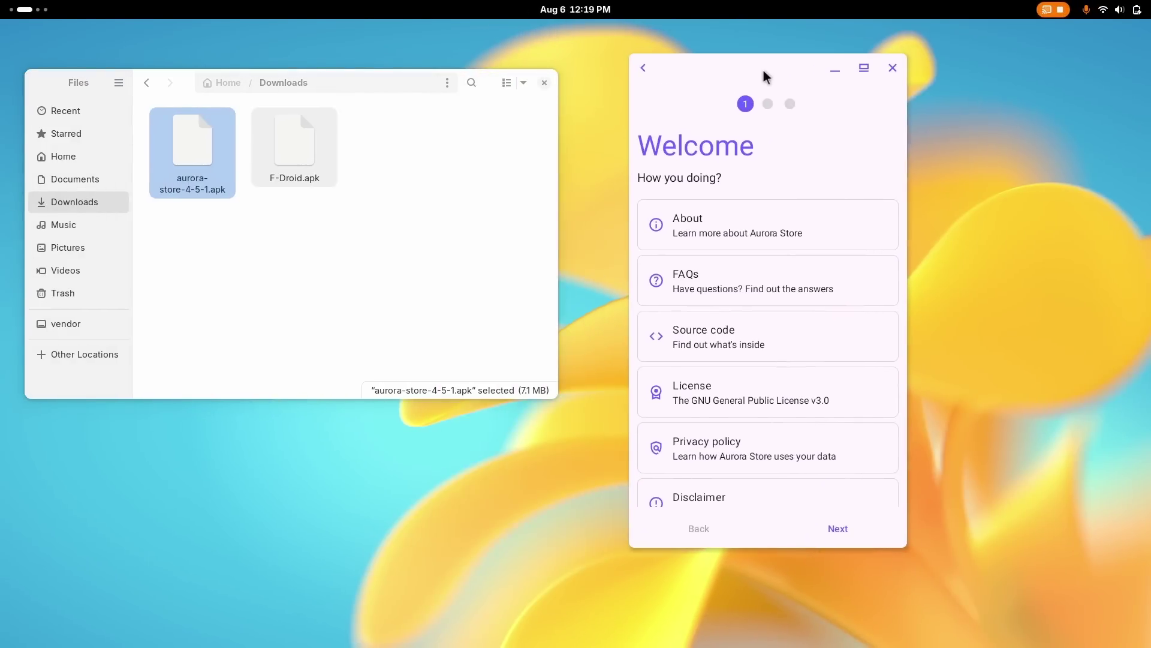
click(838, 529)
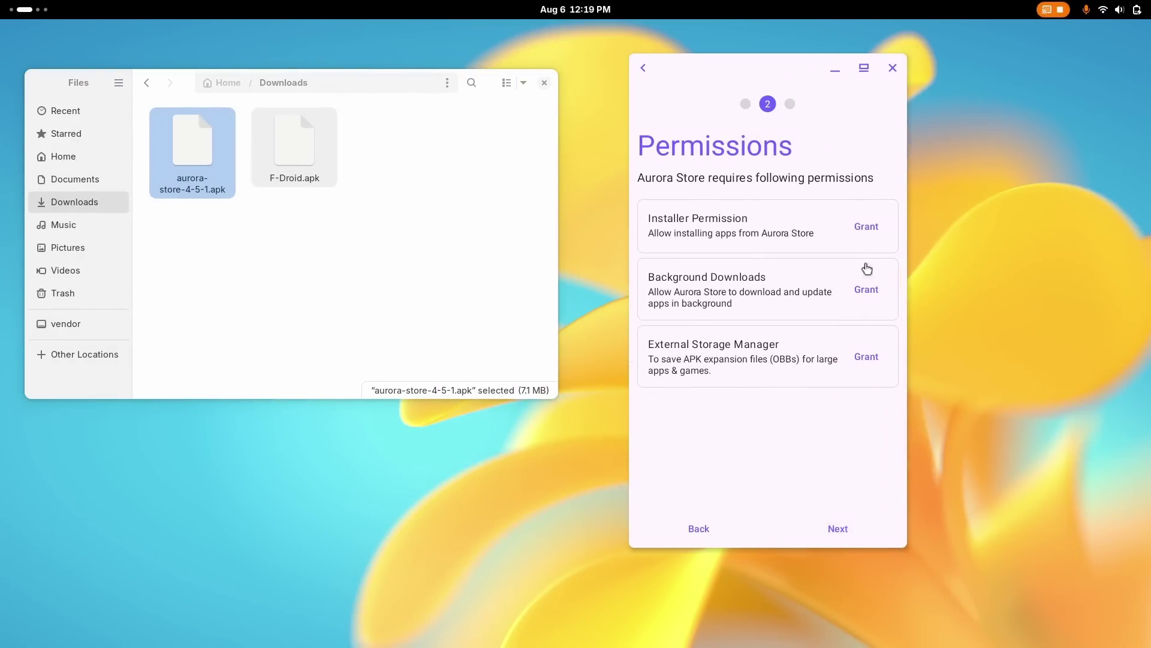
click(838, 531)
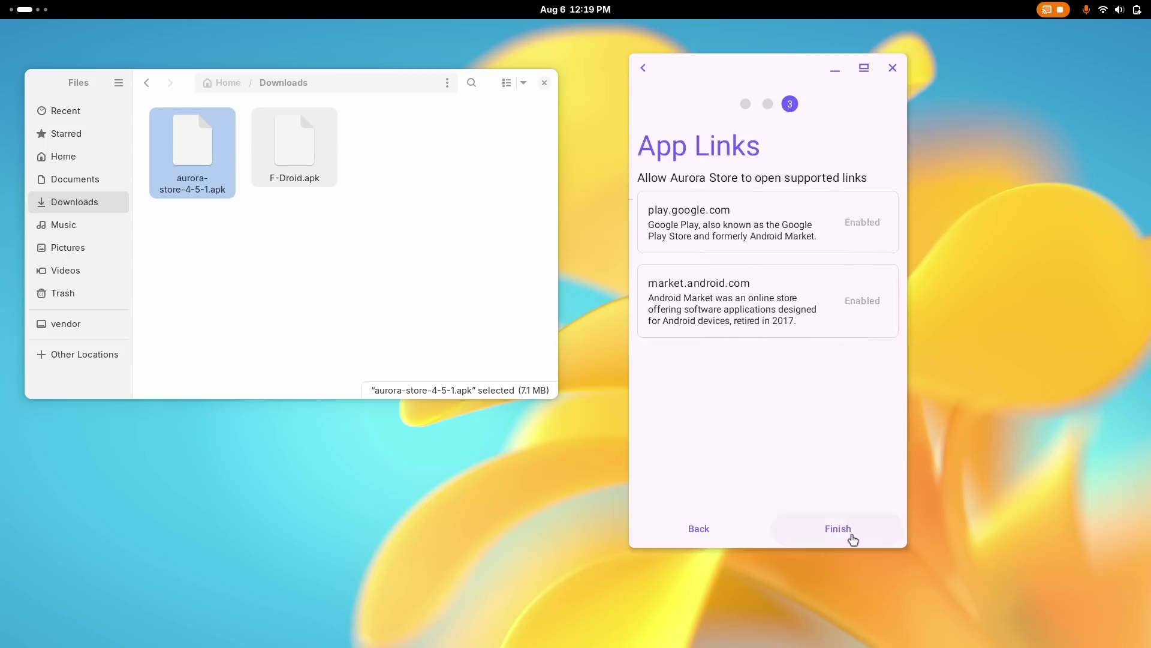
click(852, 539)
click(760, 447)
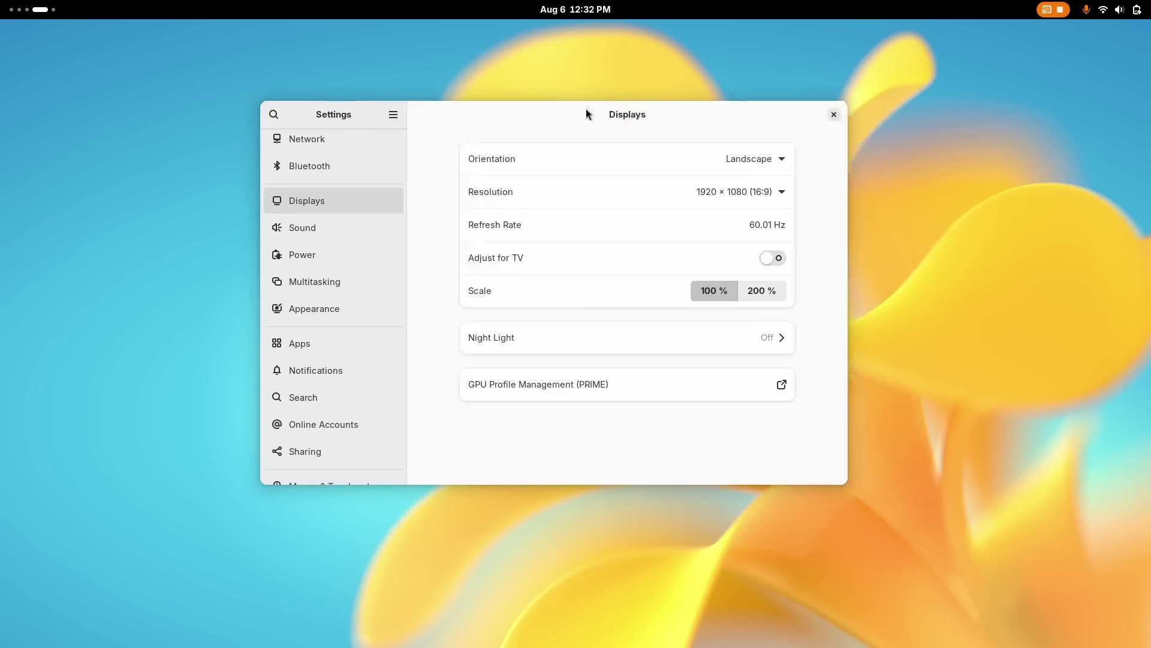
- Open the GPU Profile Management (PRIME) utility from the display settings, inspect its profile options, and close it
drag(585, 109, 626, 144)
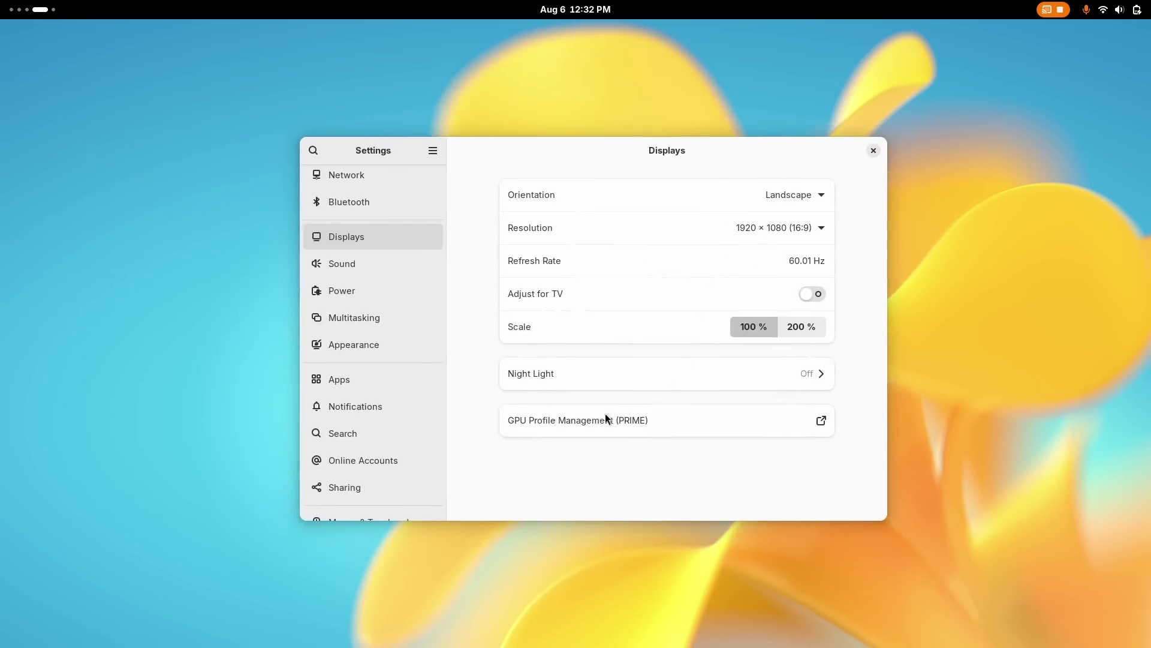
click(822, 421)
drag(232, 48, 560, 154)
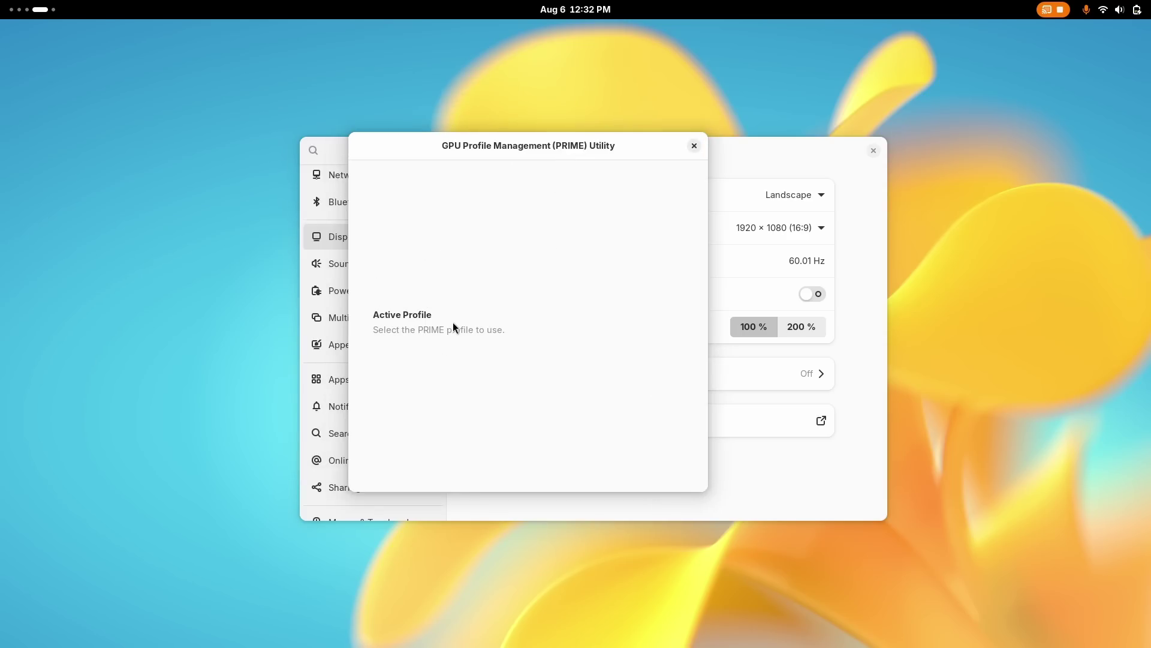
click(694, 147)
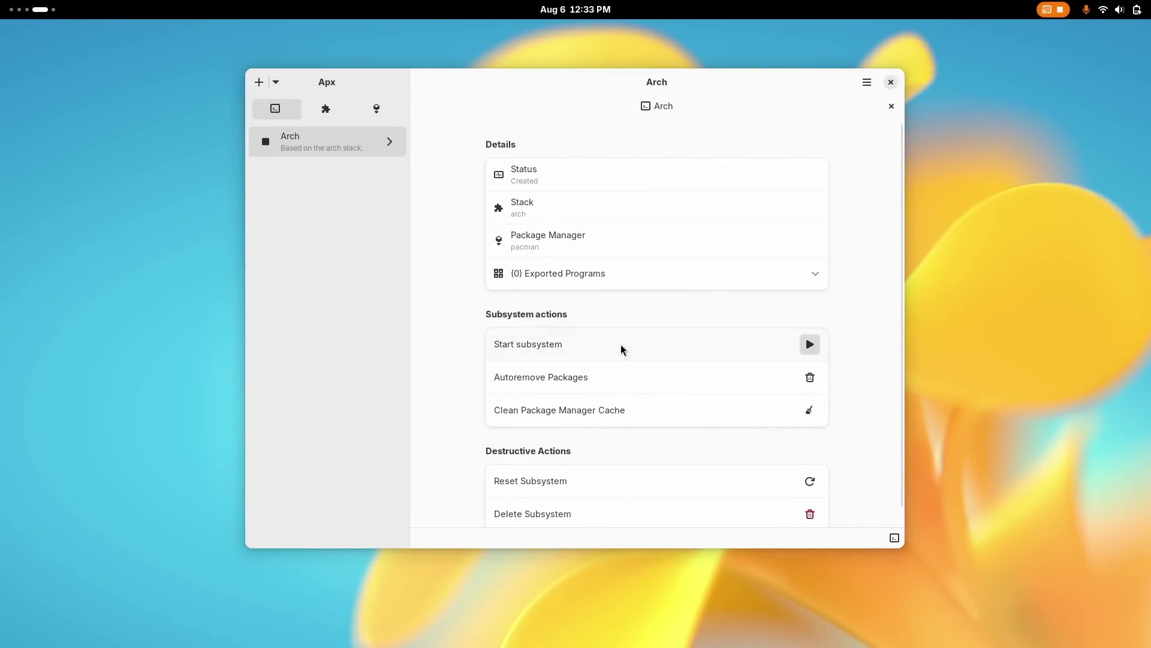
- Try to start the Arch subsystem, and create a subsystem named Ubuntu from the ubuntu stack with its creation output shown
click(809, 344)
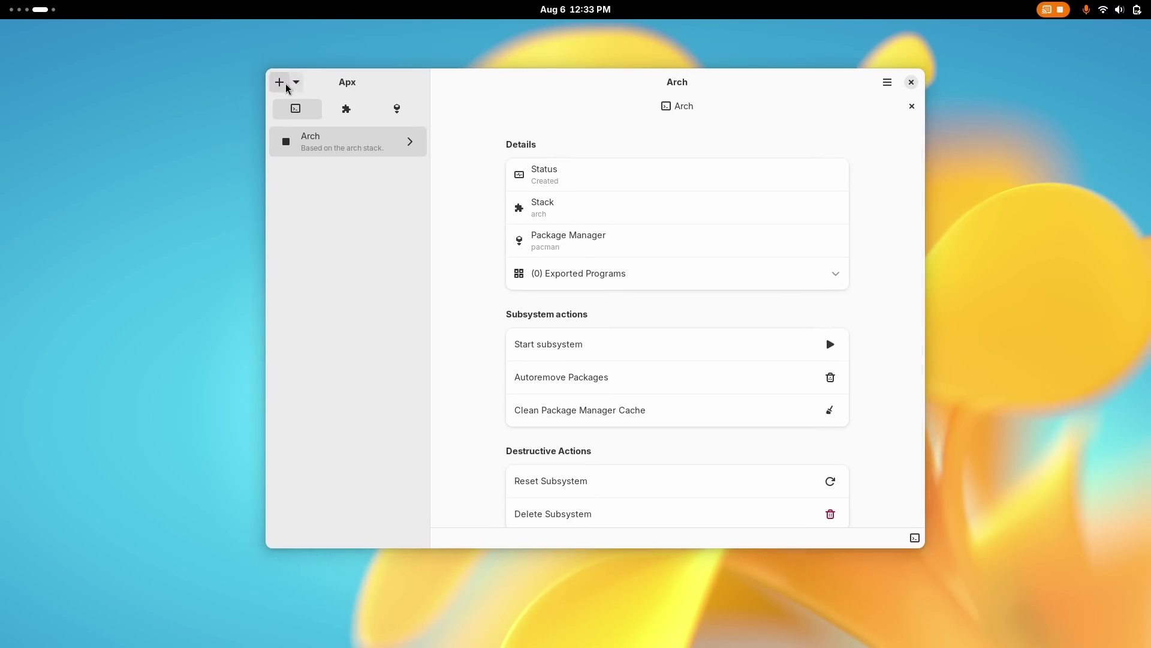
click(279, 82)
text(Ubuntu)
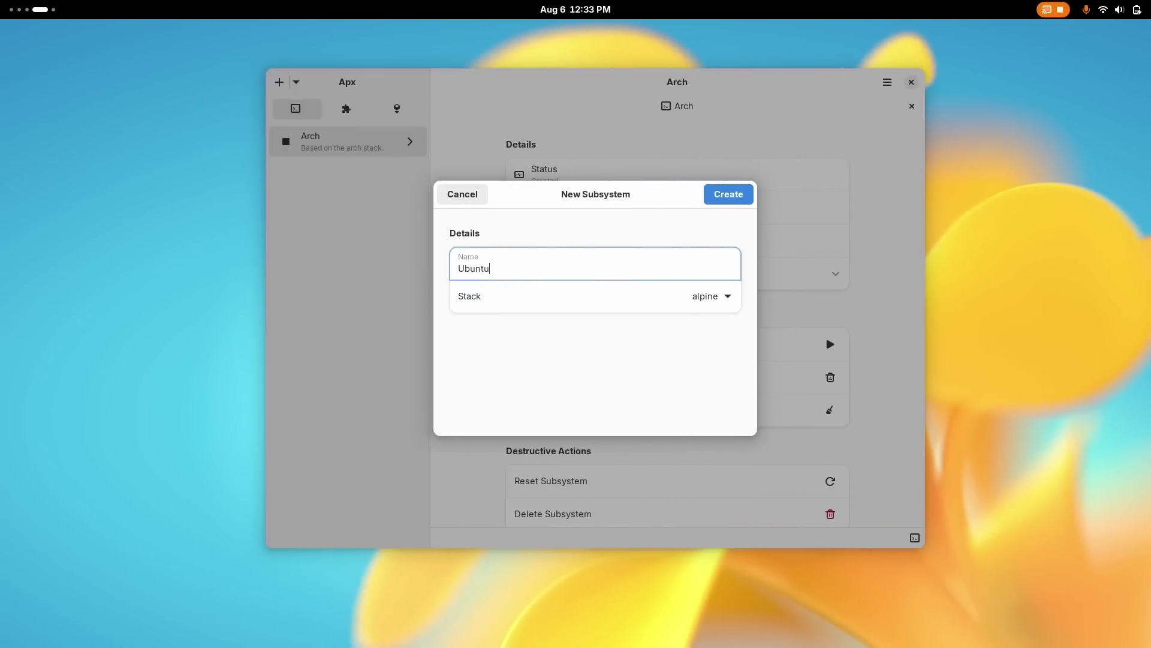
click(722, 298)
click(718, 415)
click(721, 192)
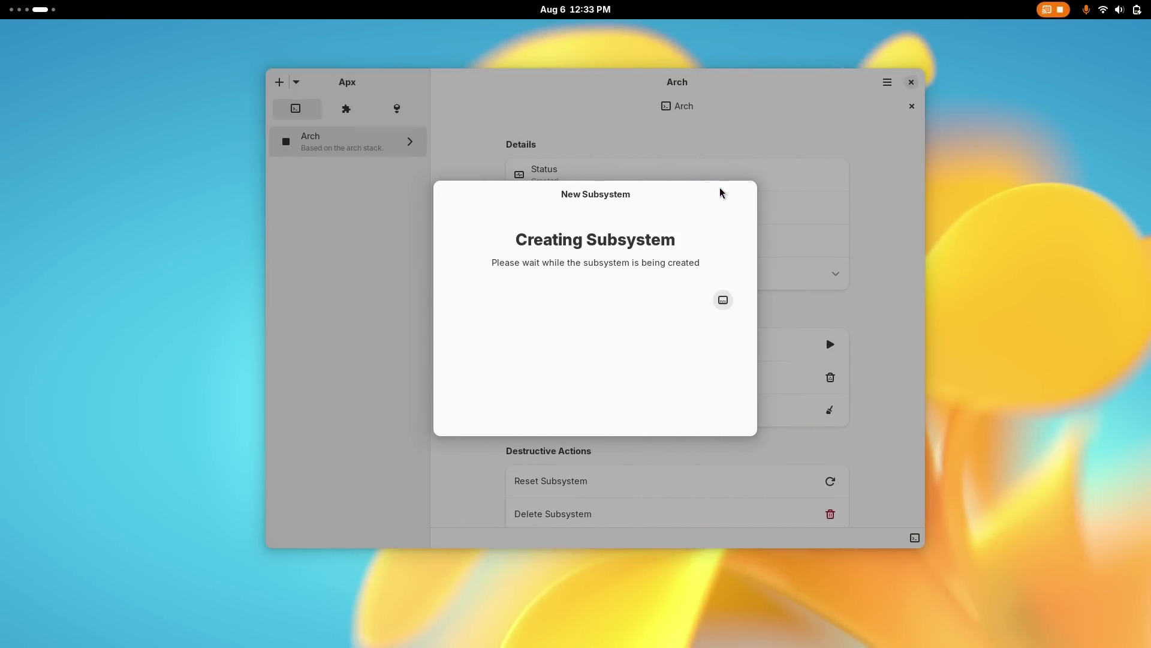
click(724, 301)
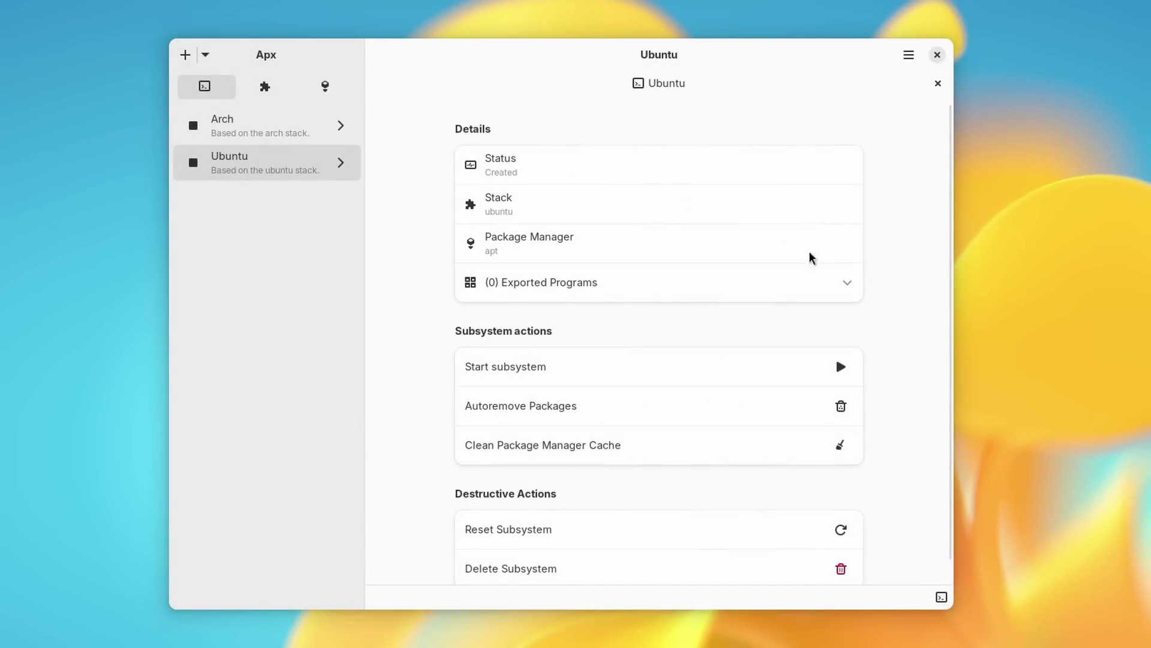
- Review the commands defined for Apx's built-in apt package manager
click(347, 89)
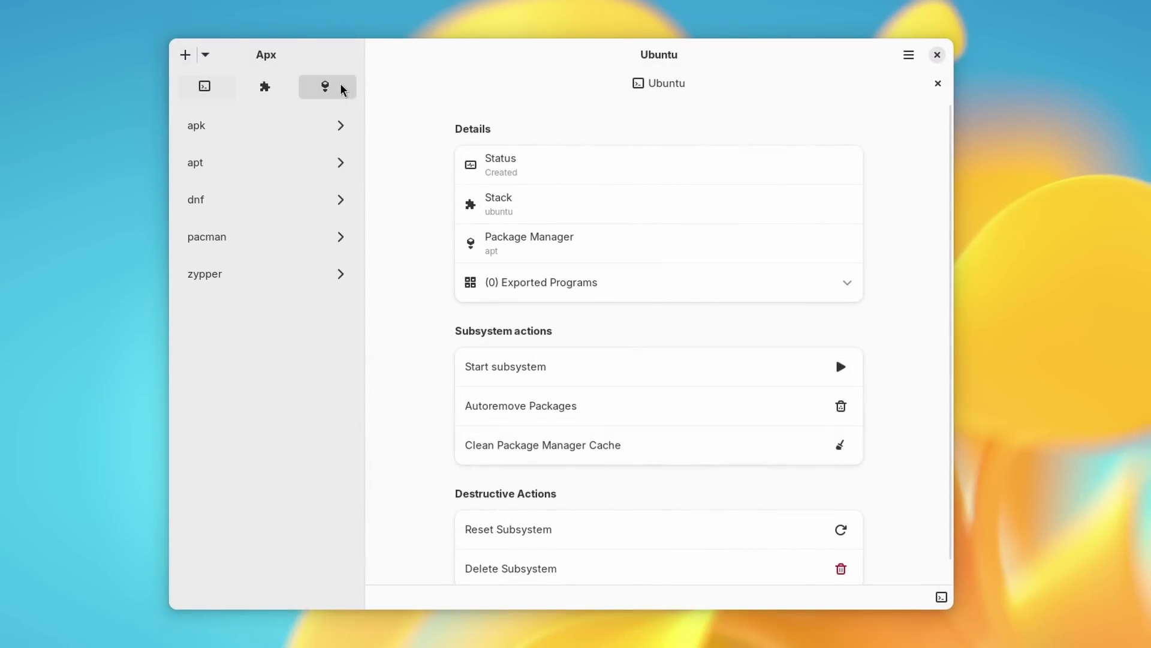
click(290, 161)
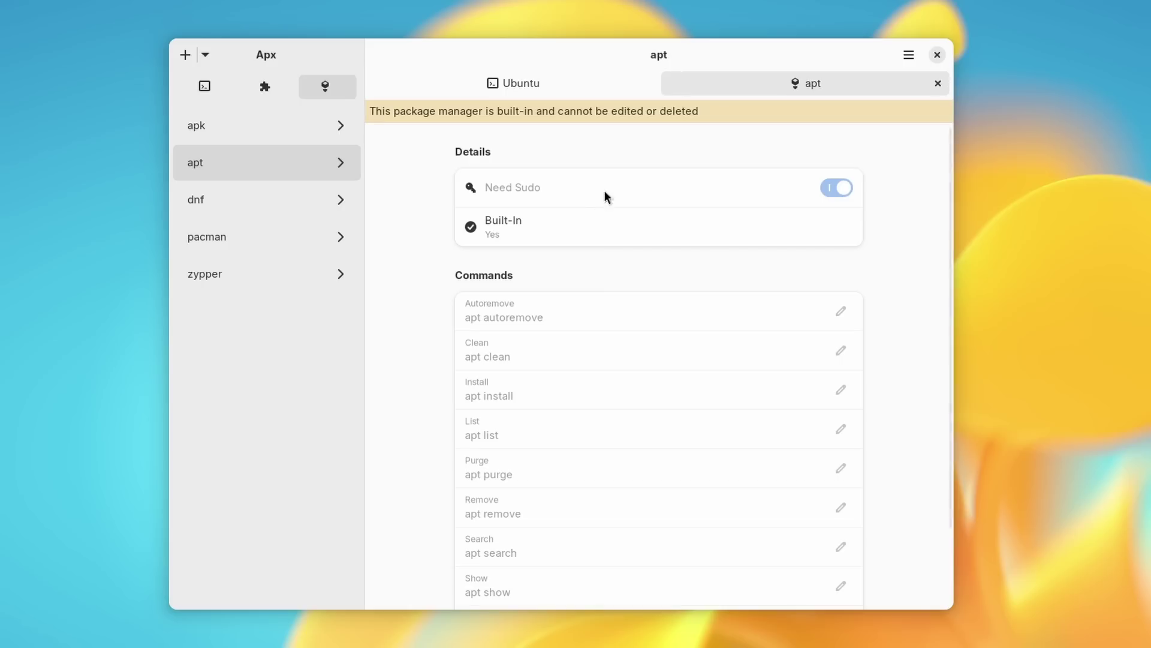
scroll(658, 340, down, 3)
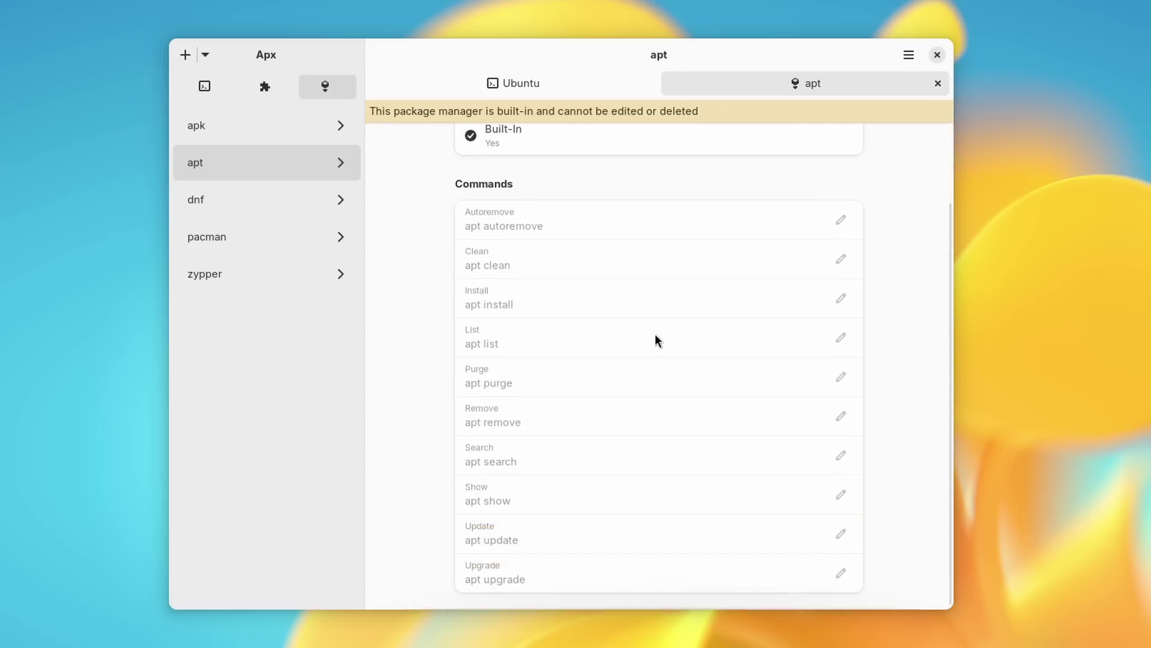
scroll(658, 337, up, 3)
- Compare the command definitions of the built-in apk, apt, dnf, pacman and zypper package managers
click(239, 128)
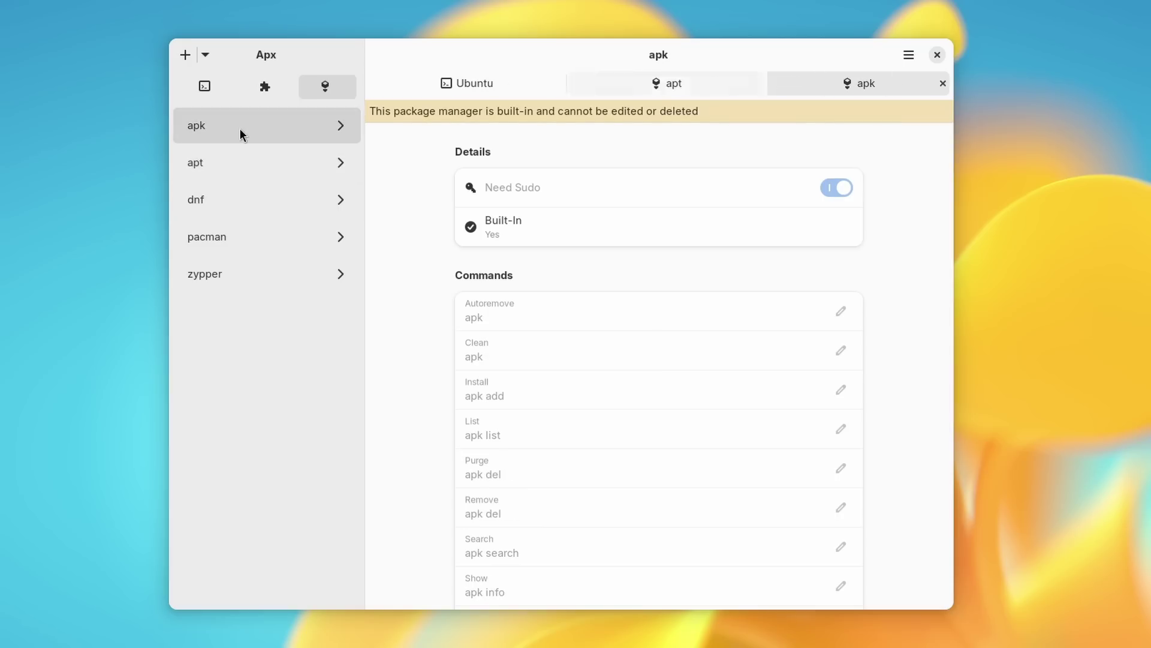
click(238, 161)
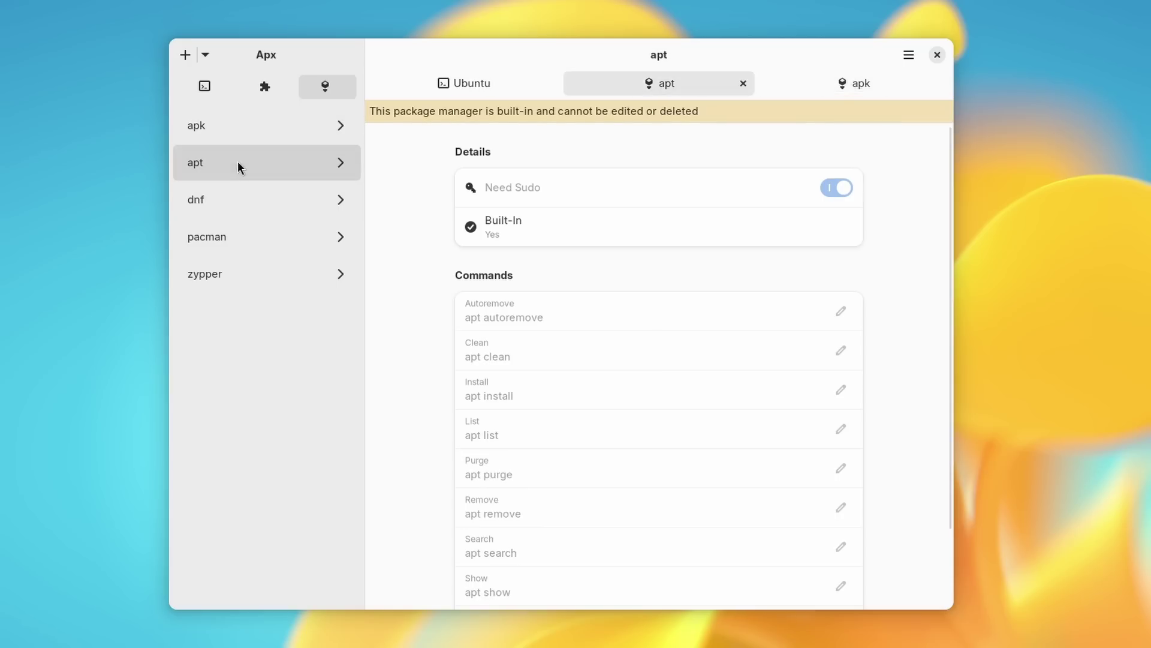
click(235, 196)
click(238, 237)
click(236, 275)
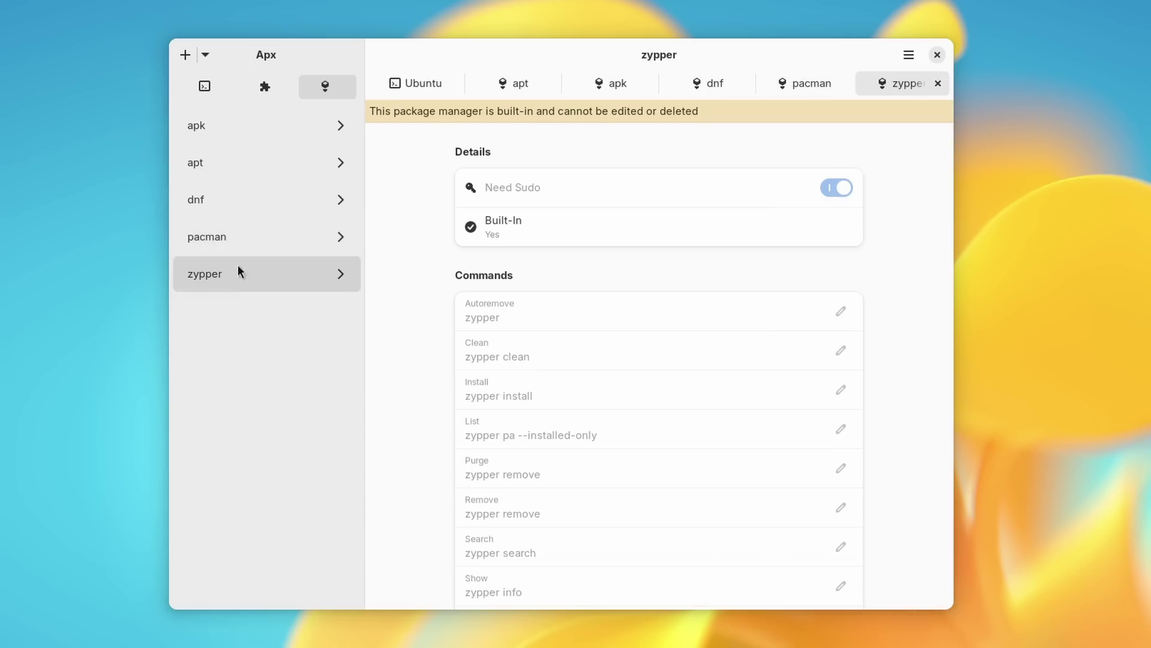
click(229, 130)
scroll(552, 348, down, 3)
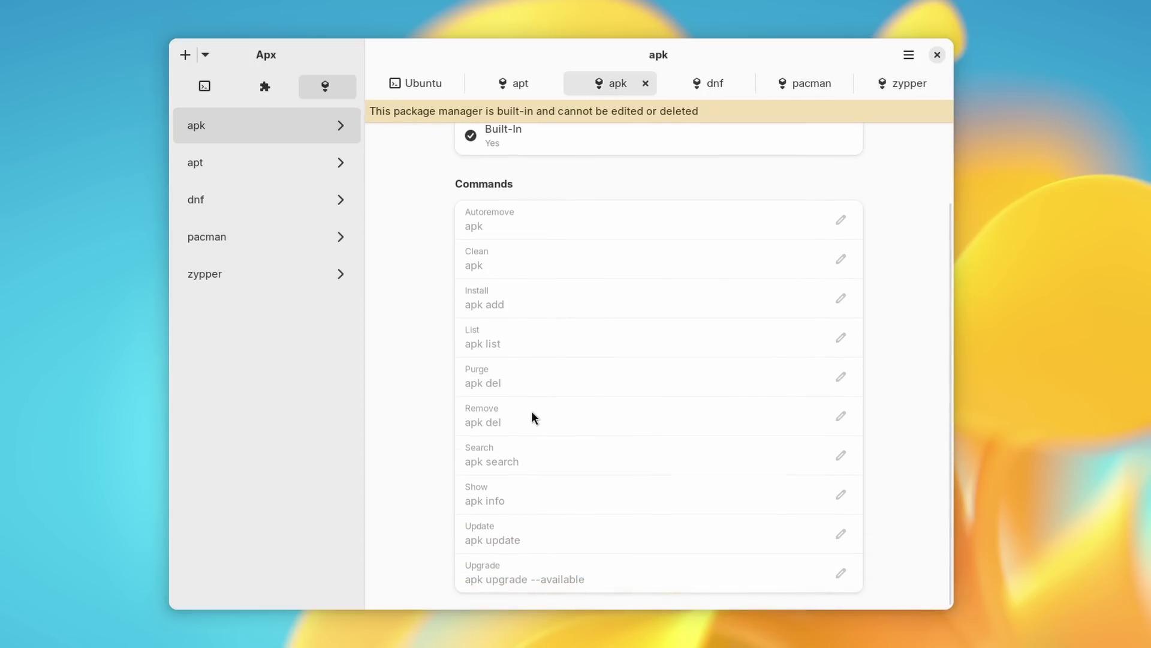
scroll(519, 295, up, 3)
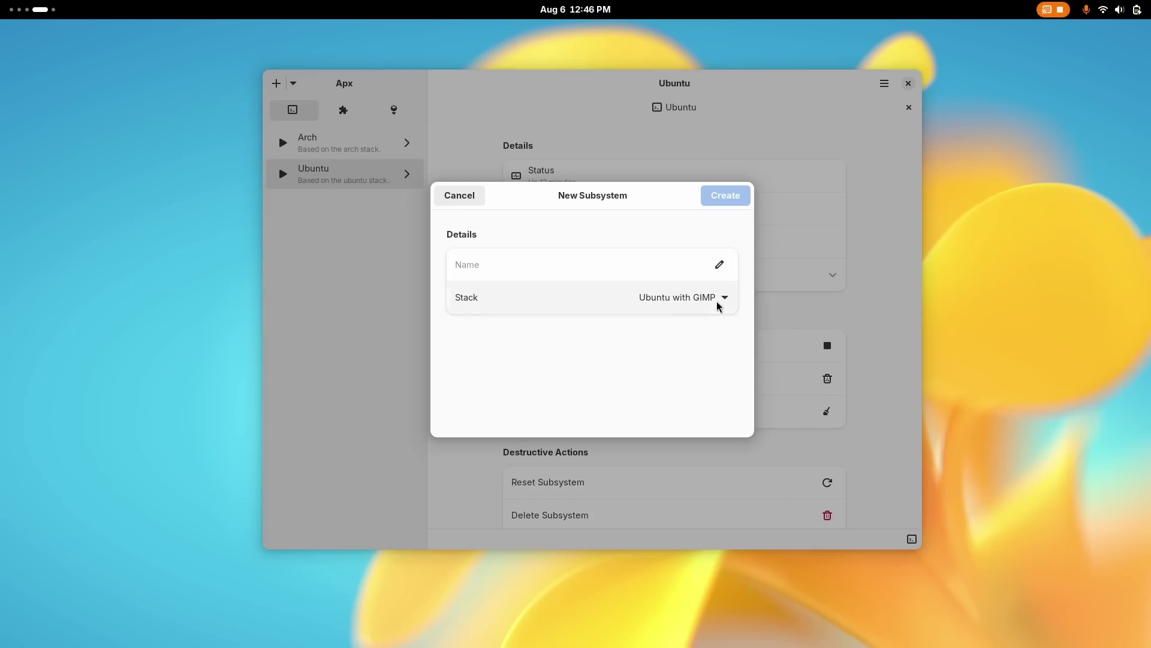
- Create a new subsystem named testsubsystem from the Ubuntu with GIMP stack
click(719, 304)
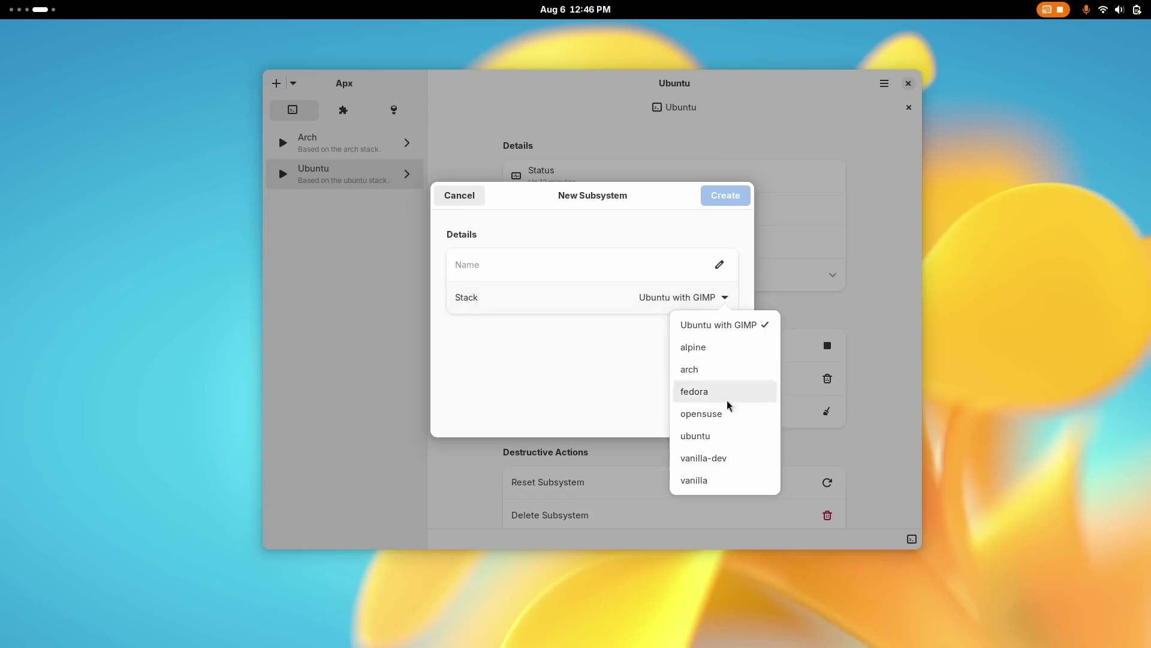
click(716, 327)
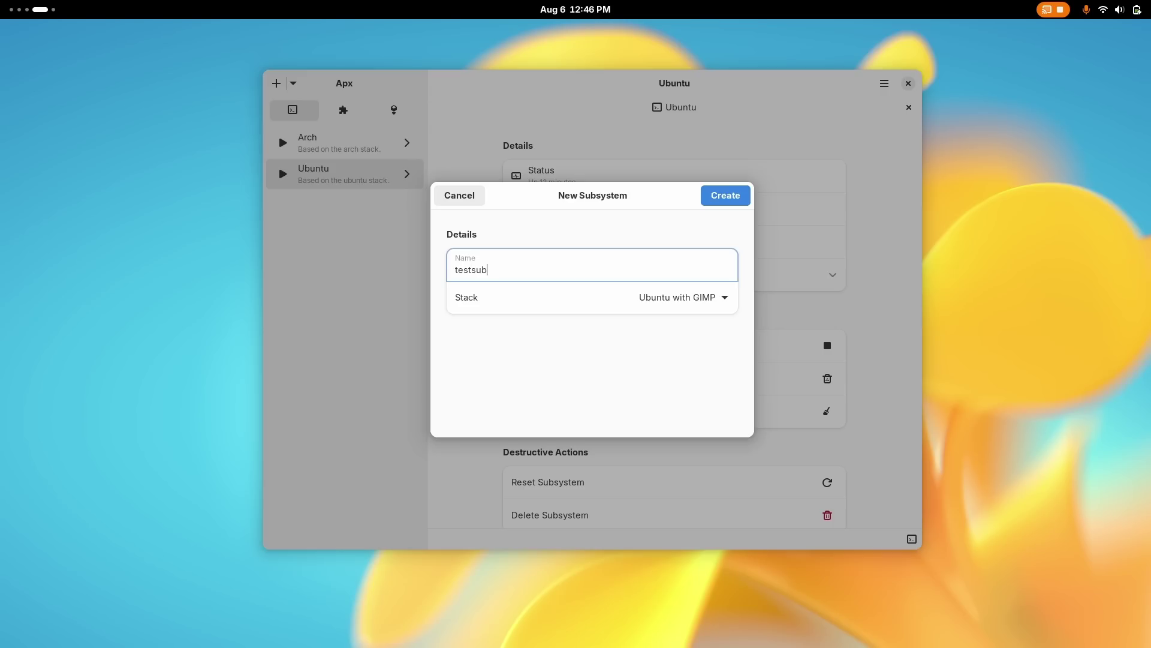
click(720, 195)
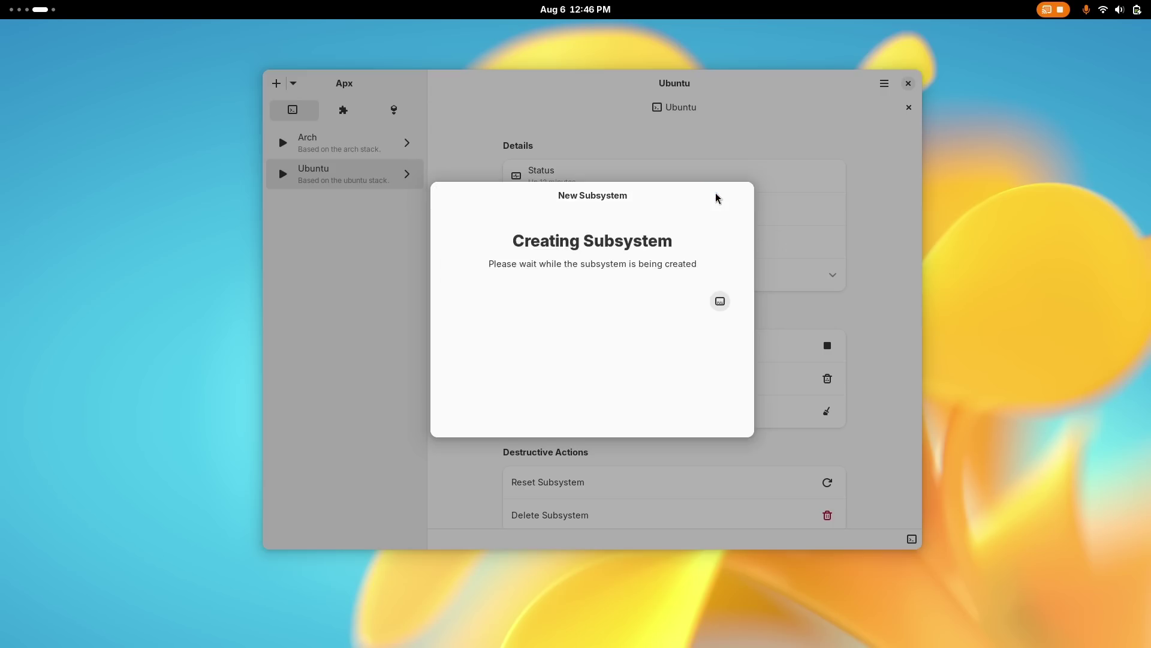
- Open the details of testsubsystem and try to start it
click(354, 220)
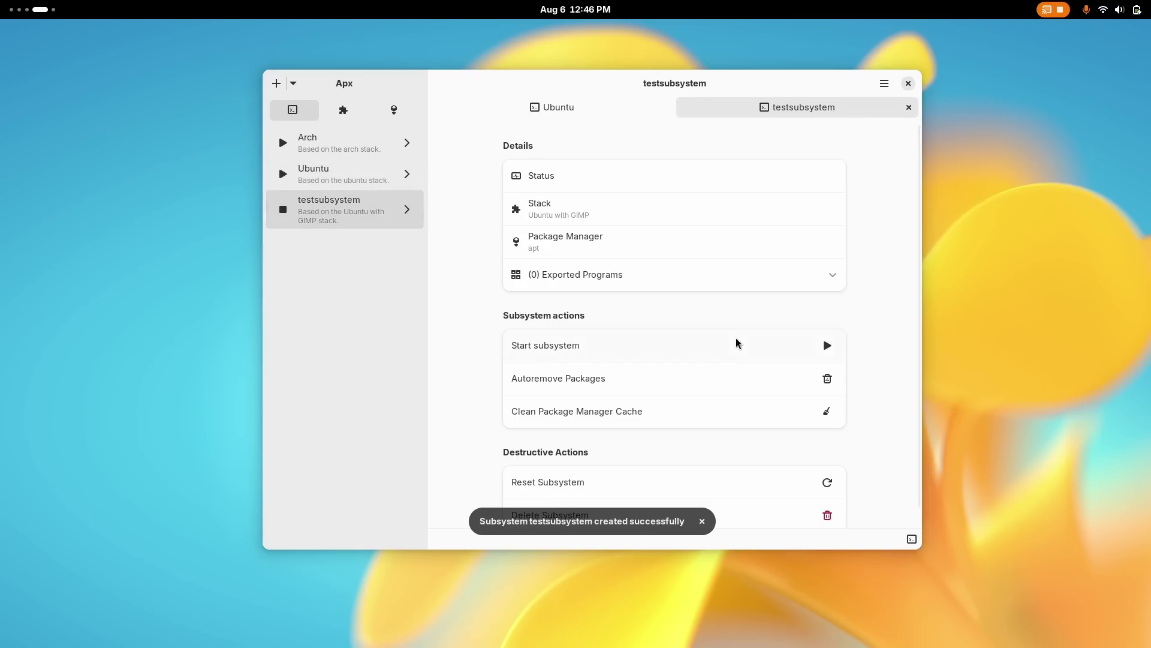
click(827, 346)
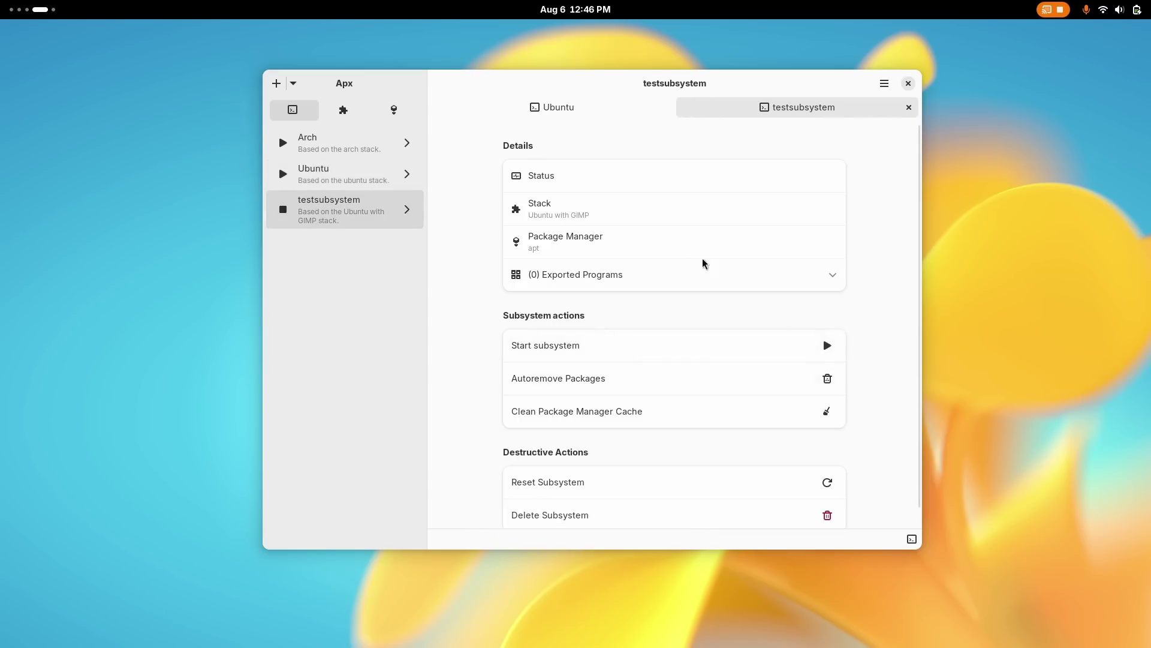
scroll(715, 380, down, 1)
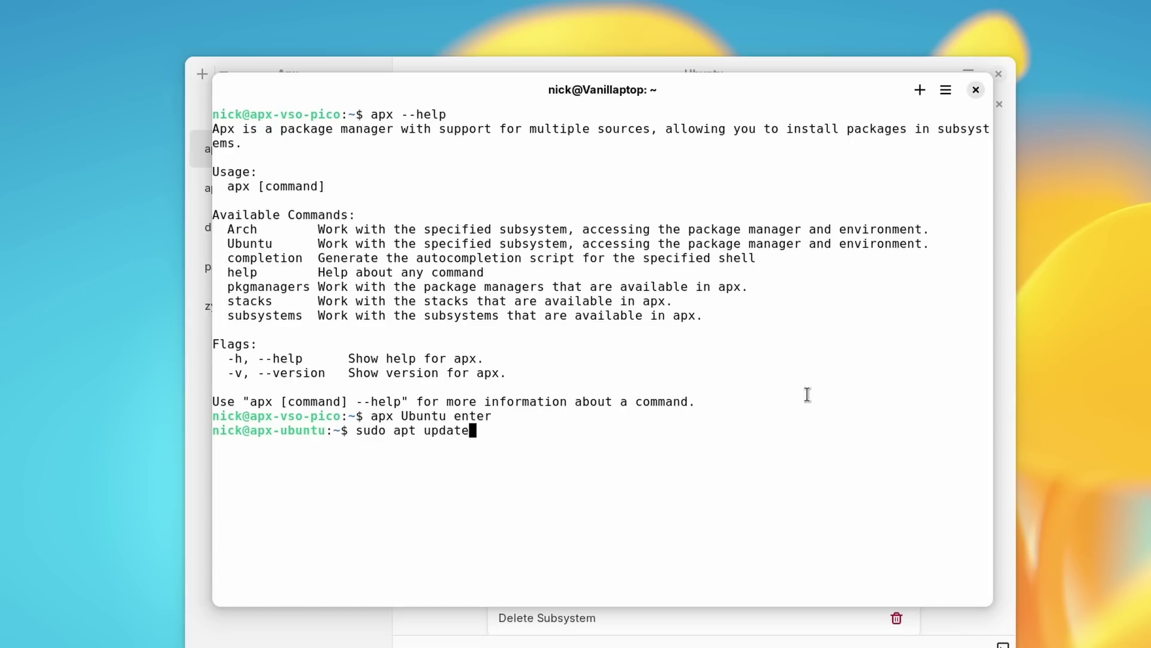
- Run sudo apt update in the Ubuntu subsystem's terminal session
key(Return)
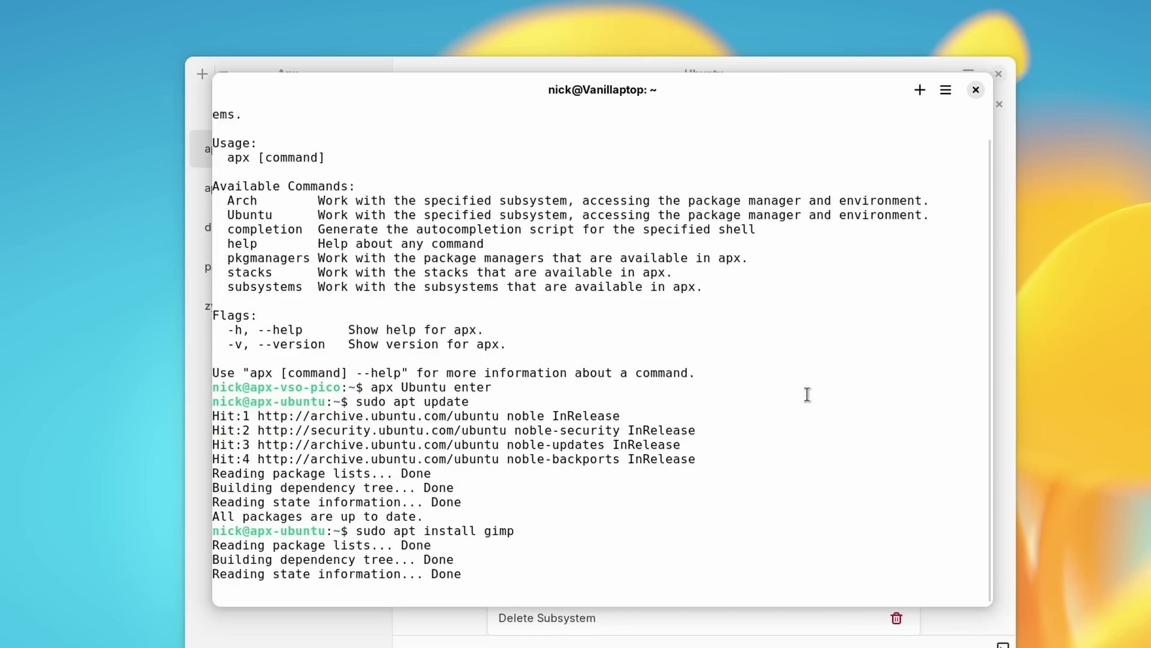
- Confirm the GIMP installation in the Ubuntu subsystem and review the additional packages and download output
key(Return)
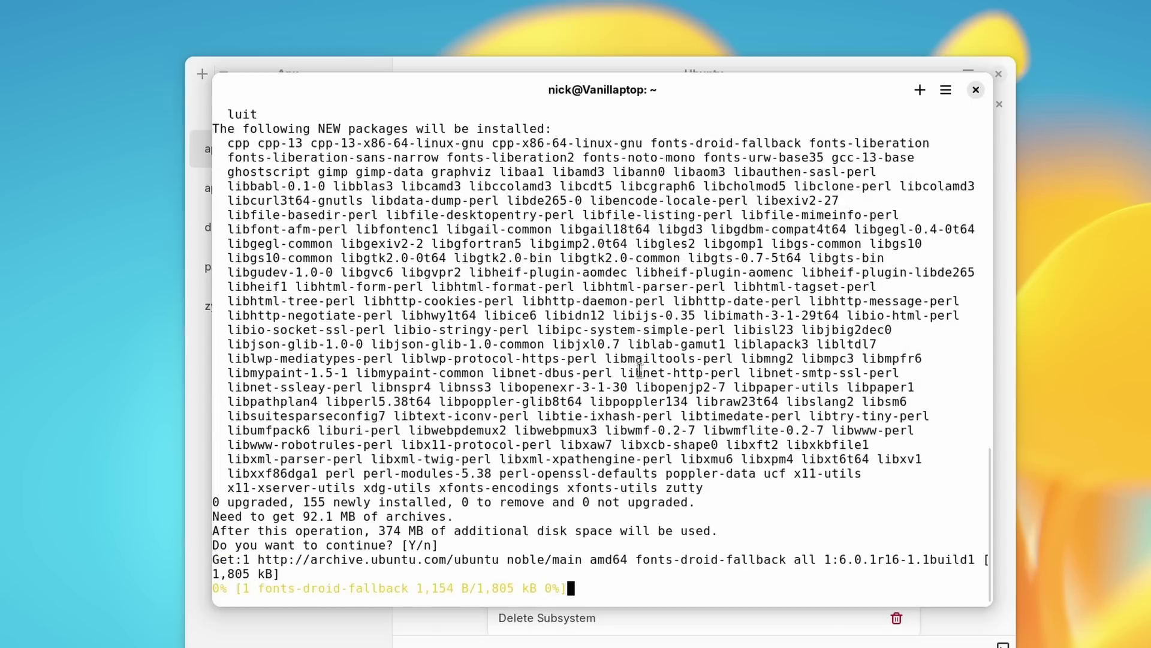
scroll(541, 431, up, 4)
scroll(540, 431, up, 12)
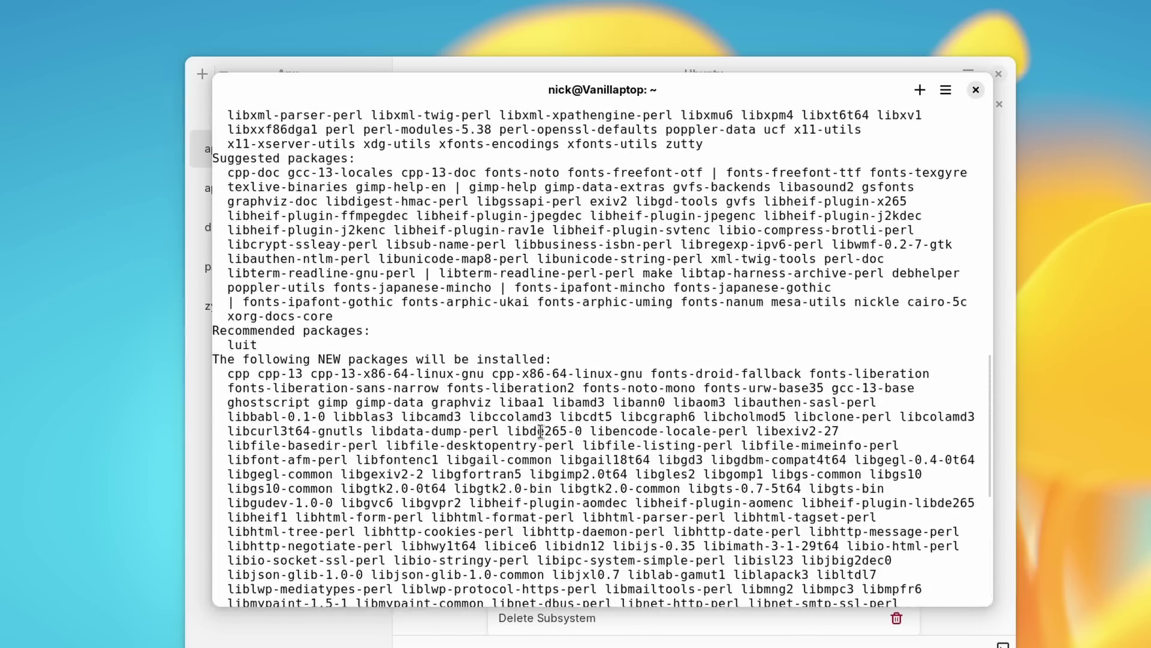
scroll(541, 430, up, 3)
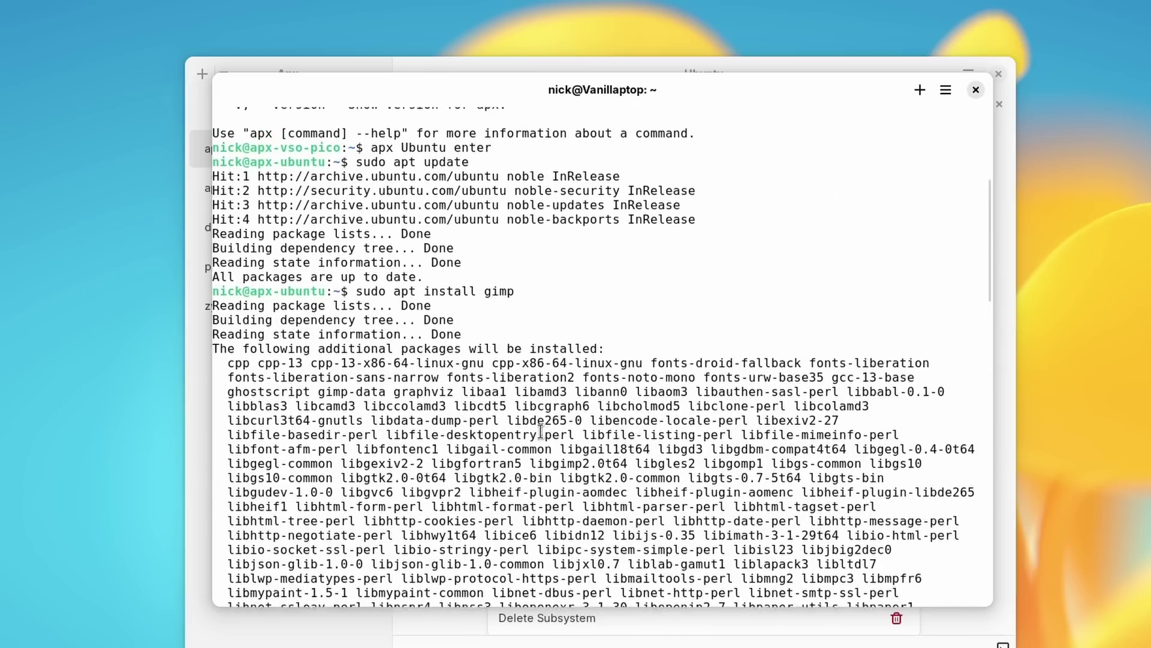
triple_click(438, 350)
click(550, 353)
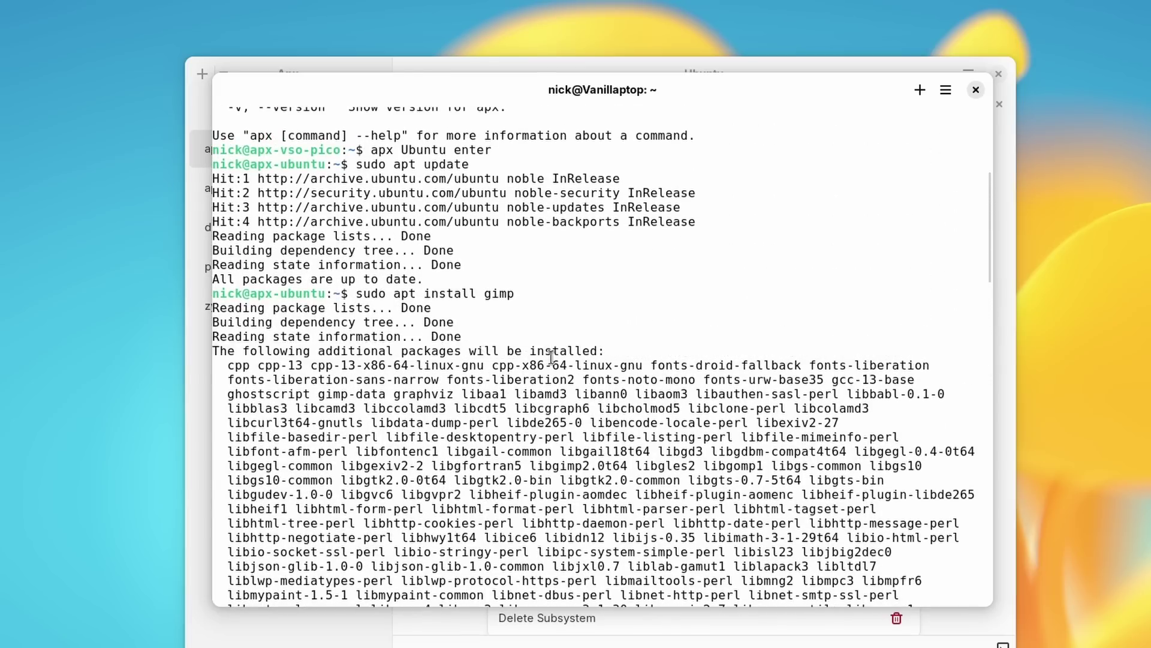
scroll(570, 417, down, 6)
scroll(570, 418, down, 20)
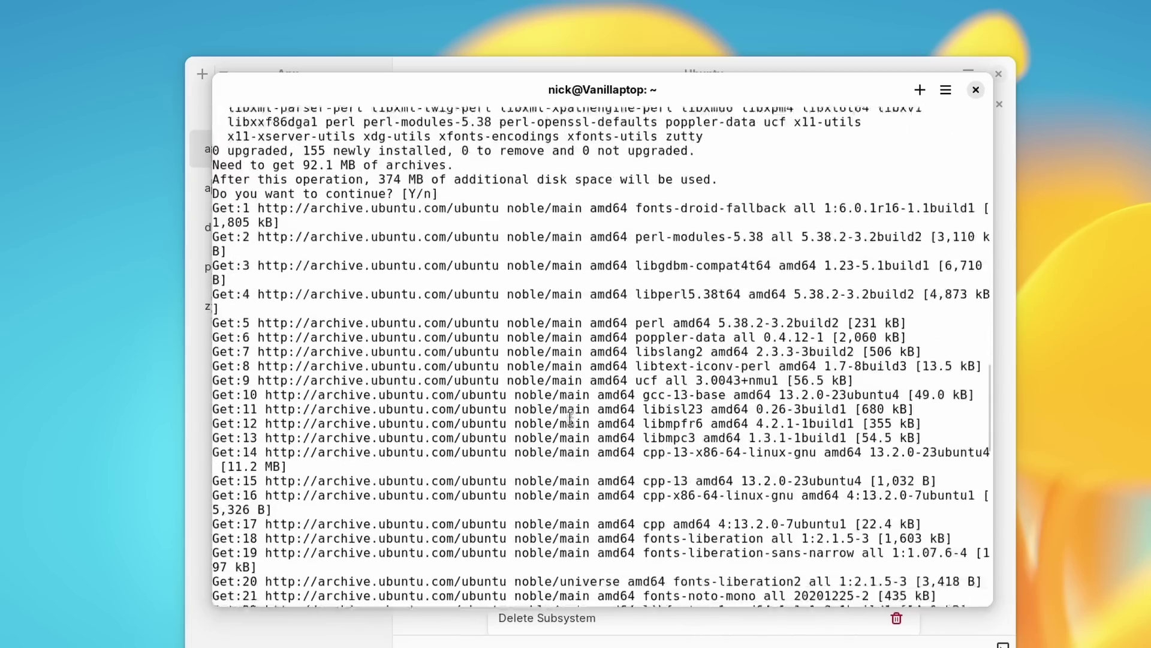
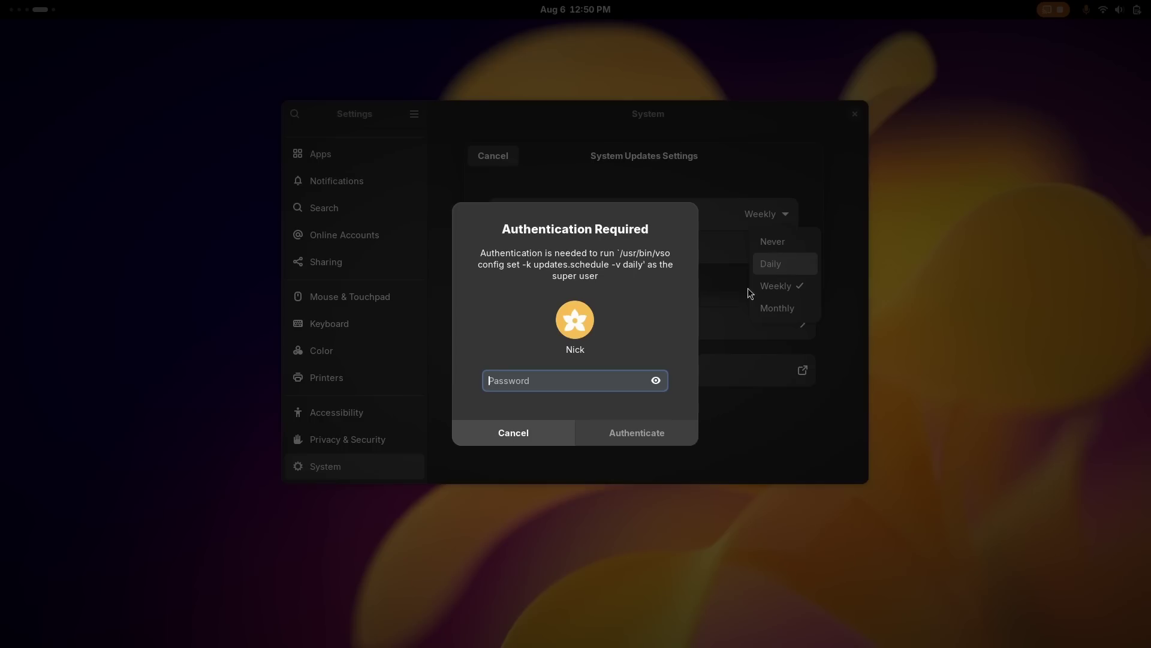
- Authorize the change of the system update schedule to daily with the account password
text(*******)
key(Return)
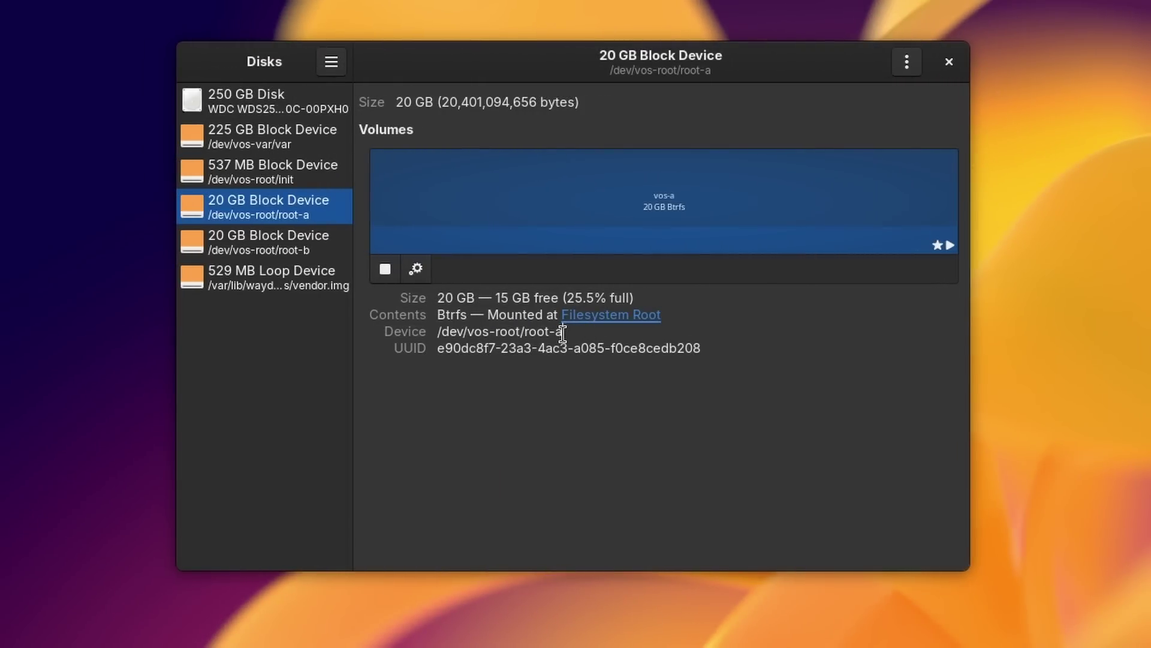
- View the details of the /dev/vos-root/root-b block device in Disks
click(282, 246)
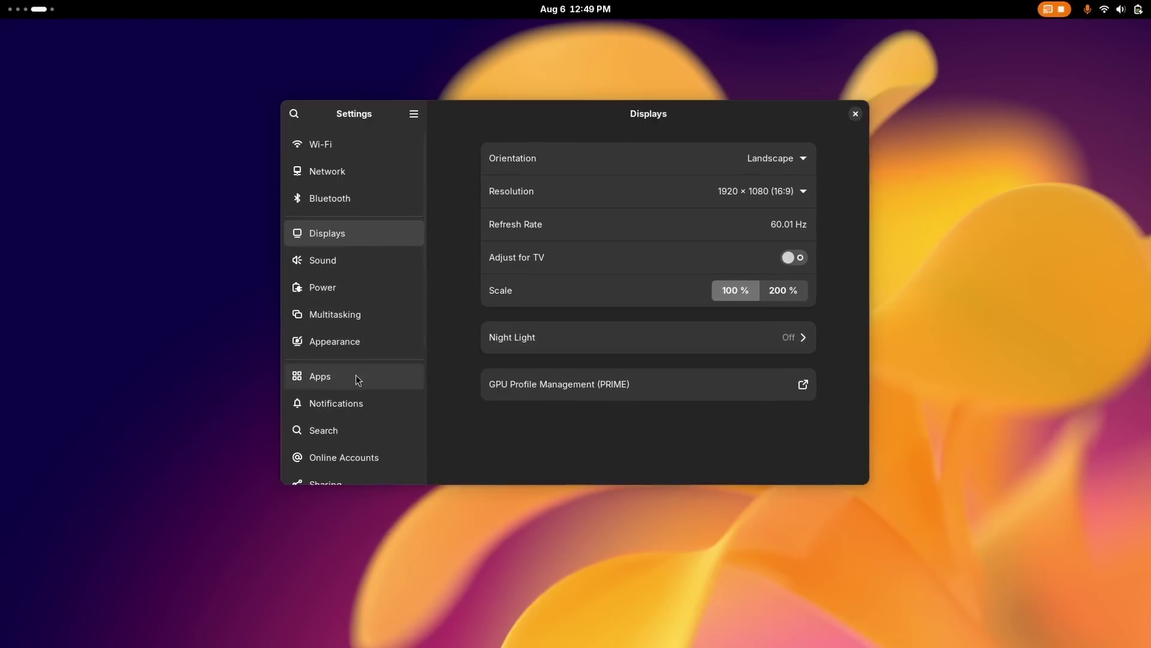
- Open the Software Updates settings from the System section of Settings and place their dialog over the Settings window
scroll(356, 375, down, 5)
click(355, 468)
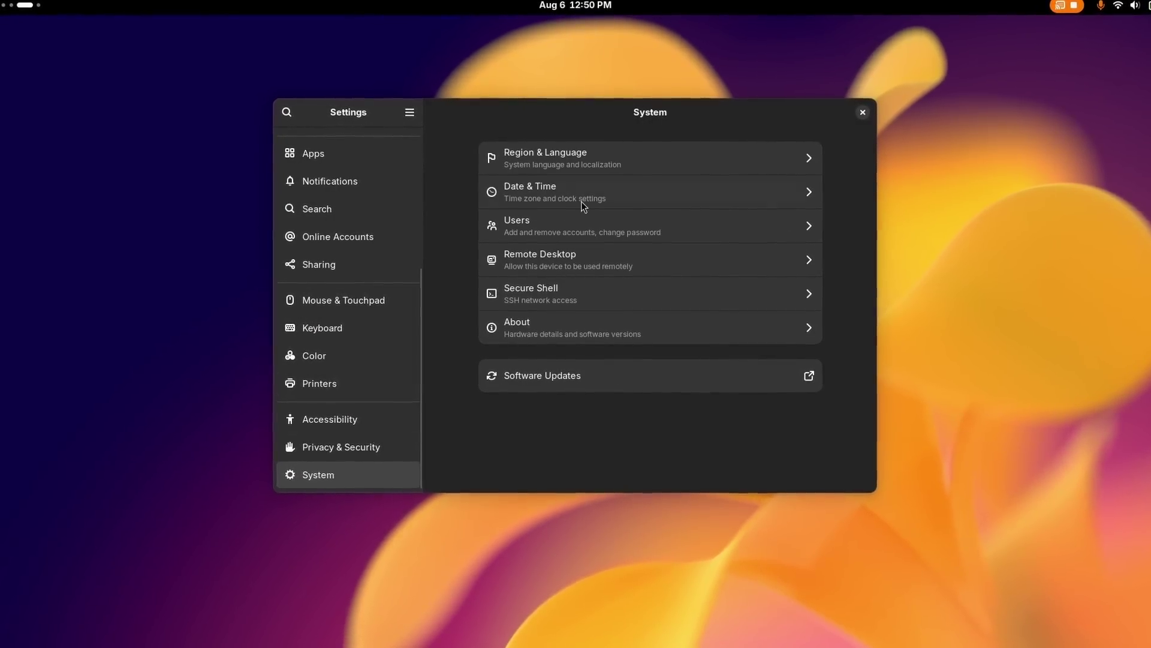
click(560, 379)
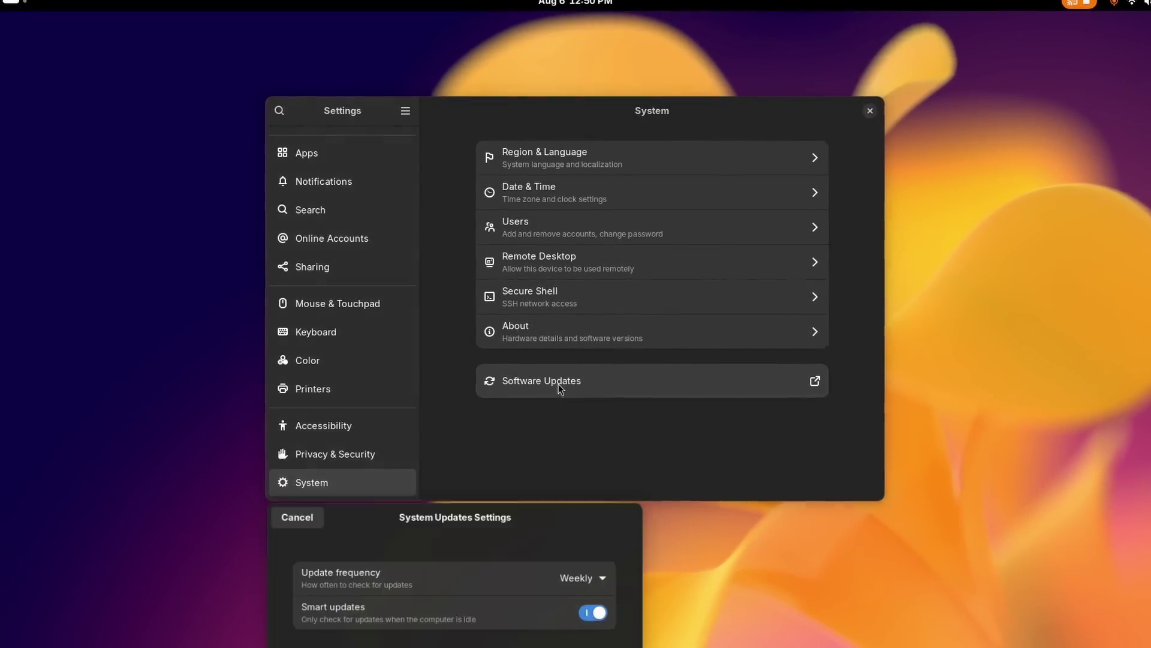
drag(470, 529, 665, 167)
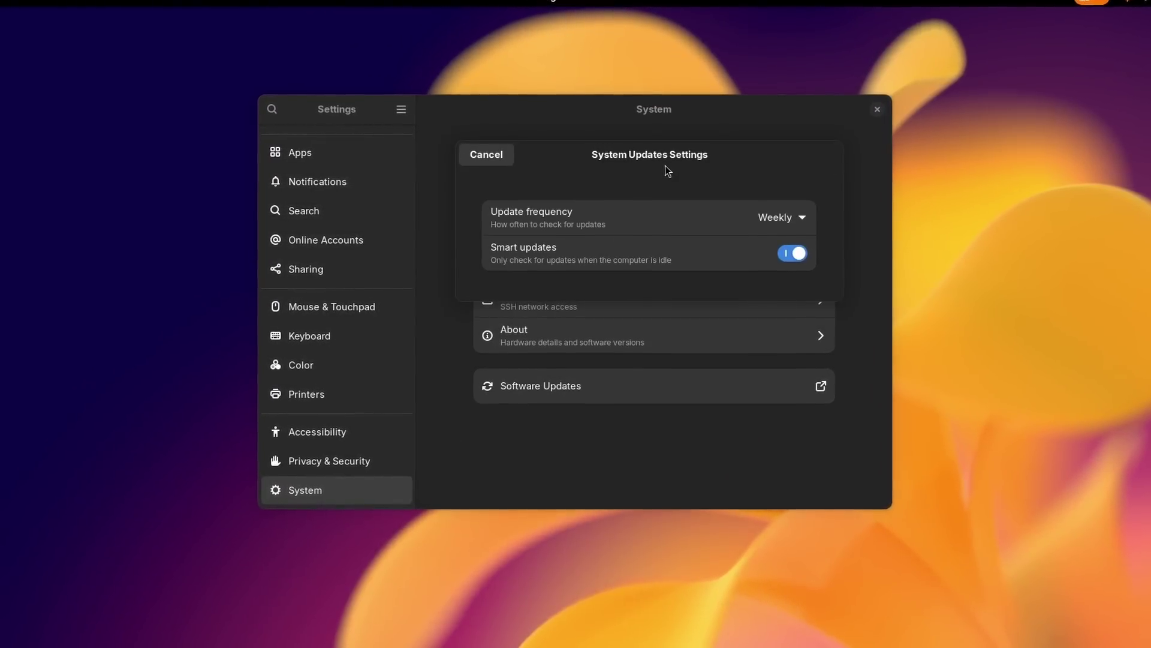
- Set the update frequency to Daily, authenticate with the account password, and close the System Updates Settings dialog
click(793, 219)
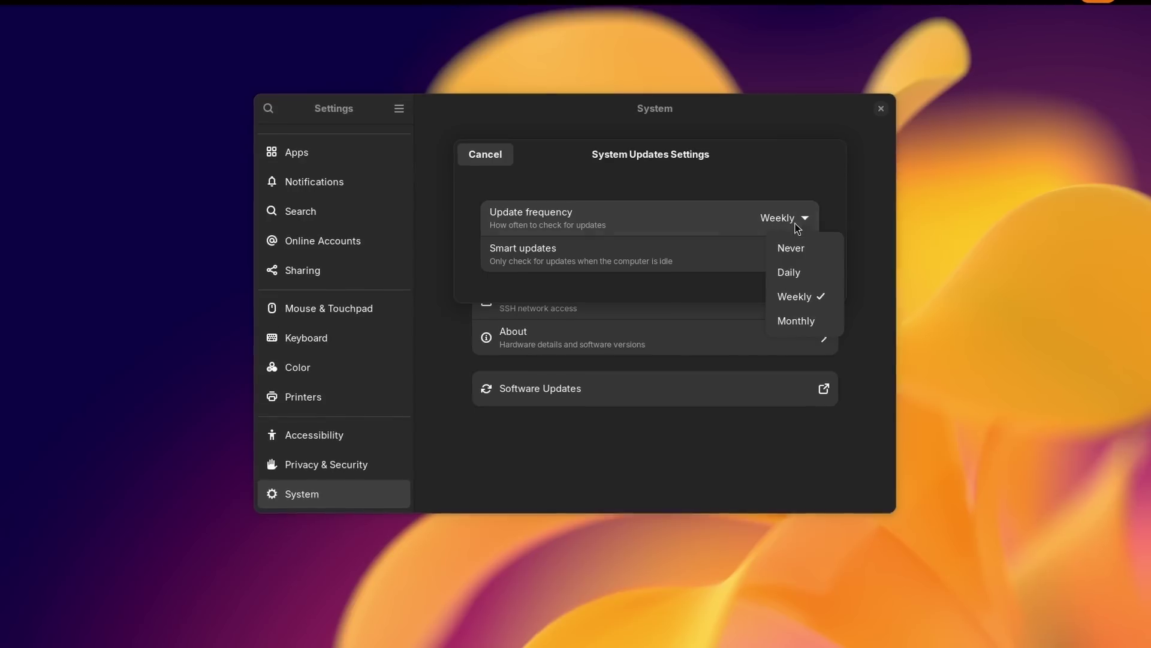
click(801, 276)
text(•••••••)
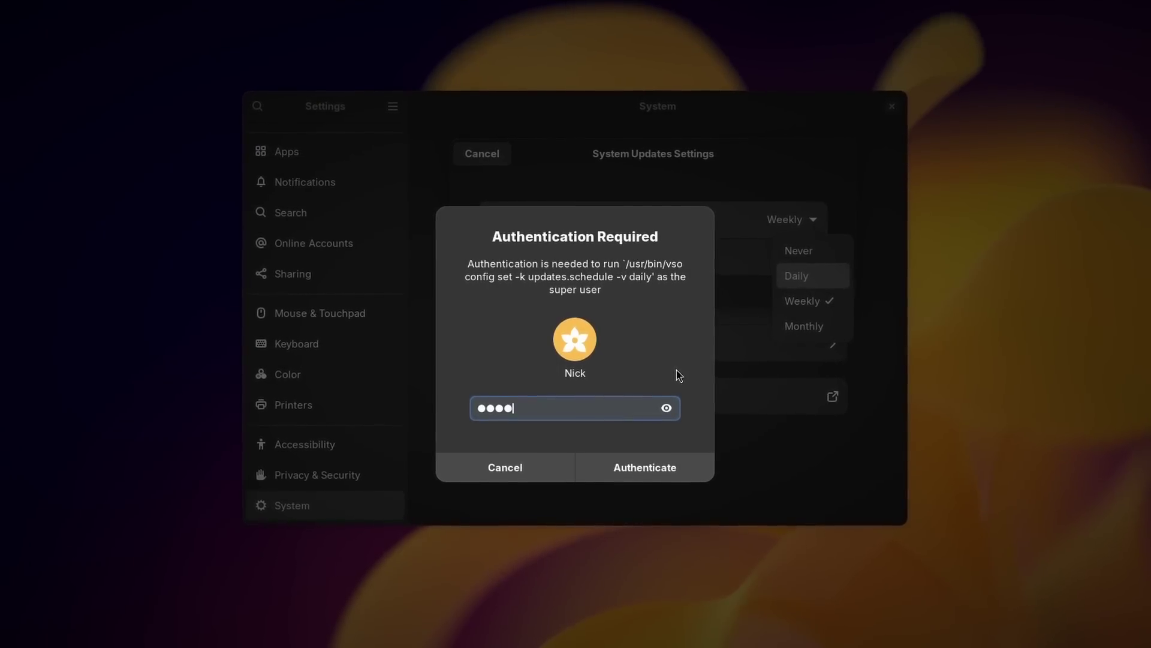
key(Return)
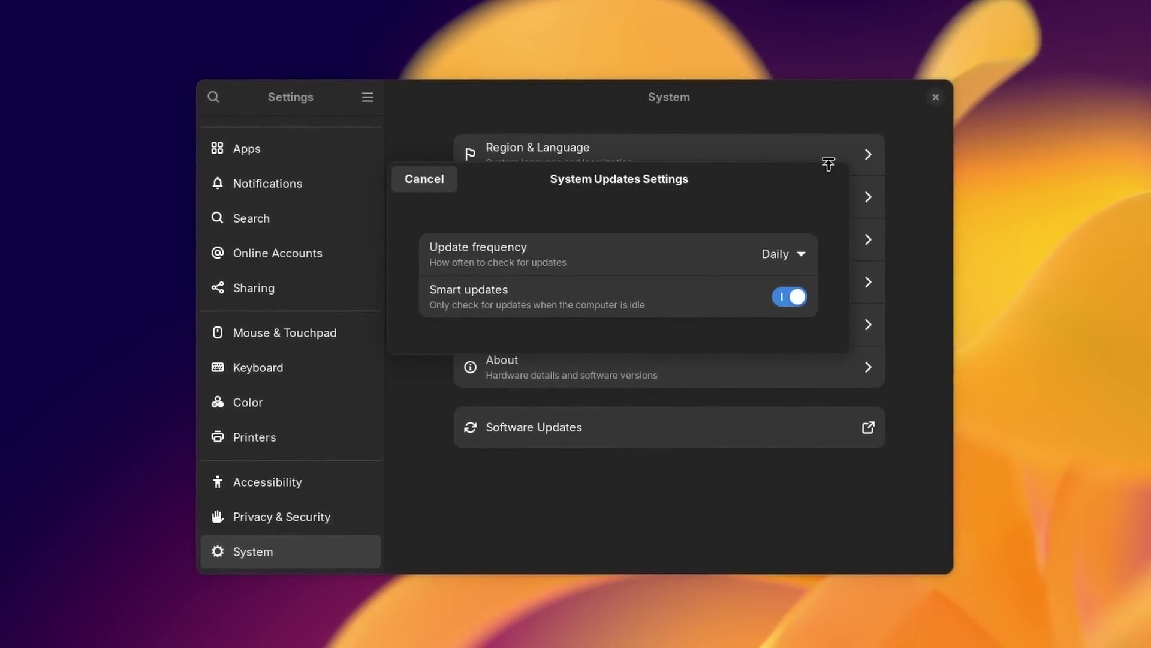
click(422, 179)
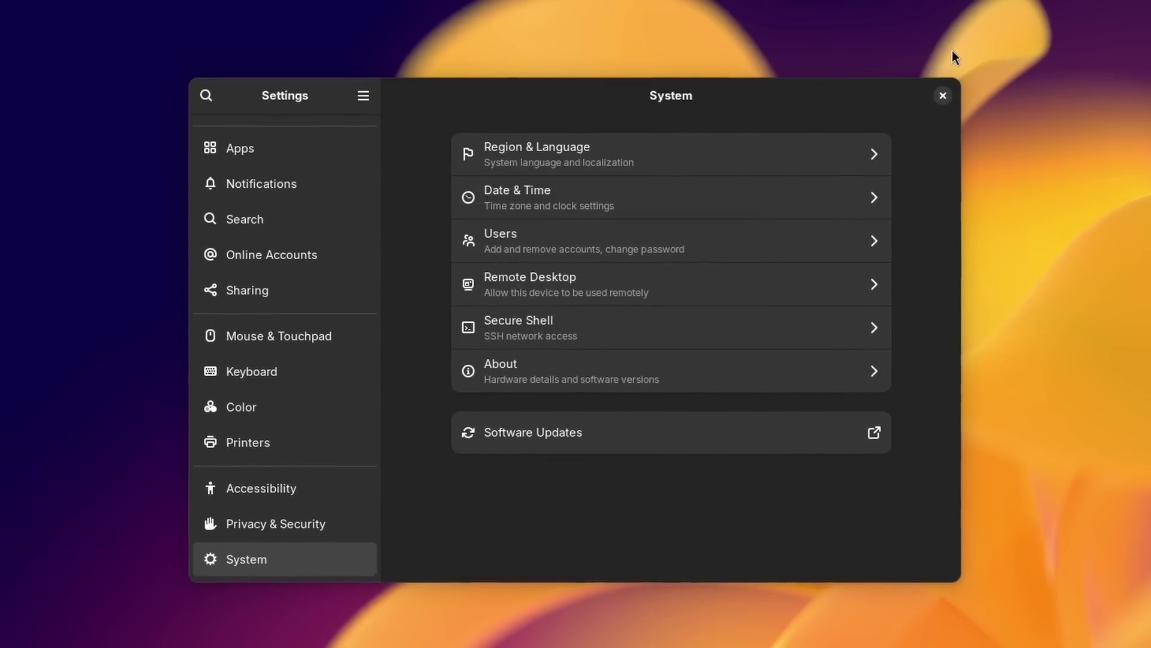